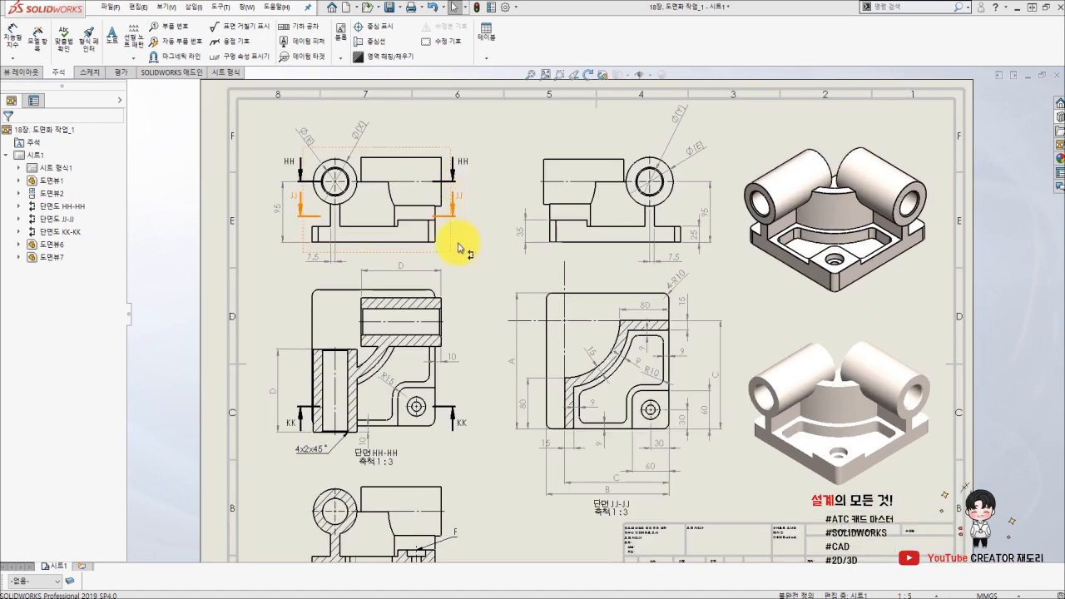
Place a datum feature symbol below the base's bottom edge in the elevation view above section JJ-JJ, near the 35 dimension.
scroll(444, 285, "down", 2)
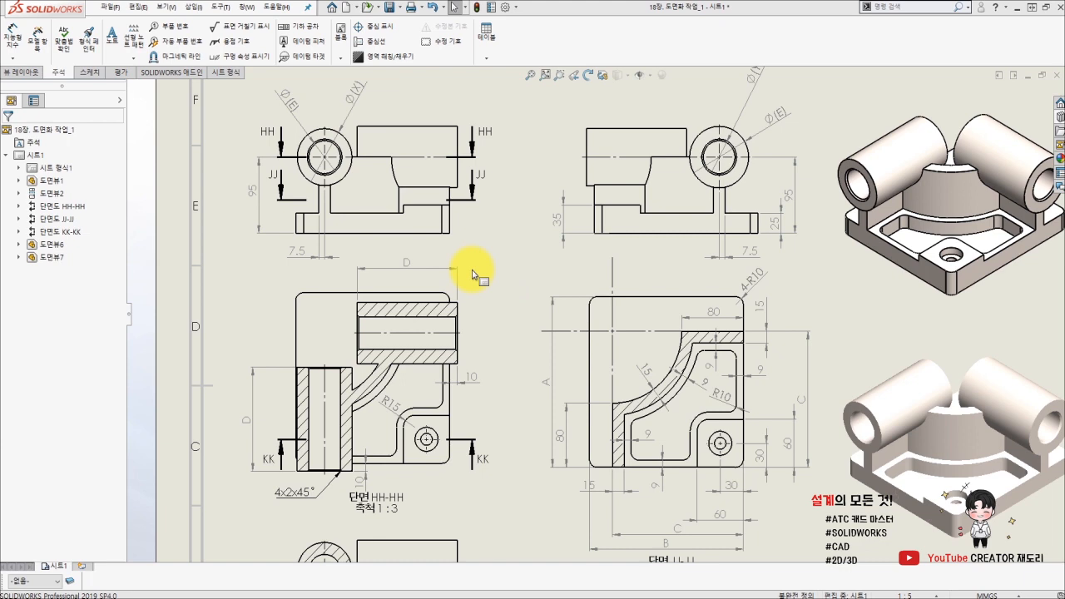
left_click(309, 45)
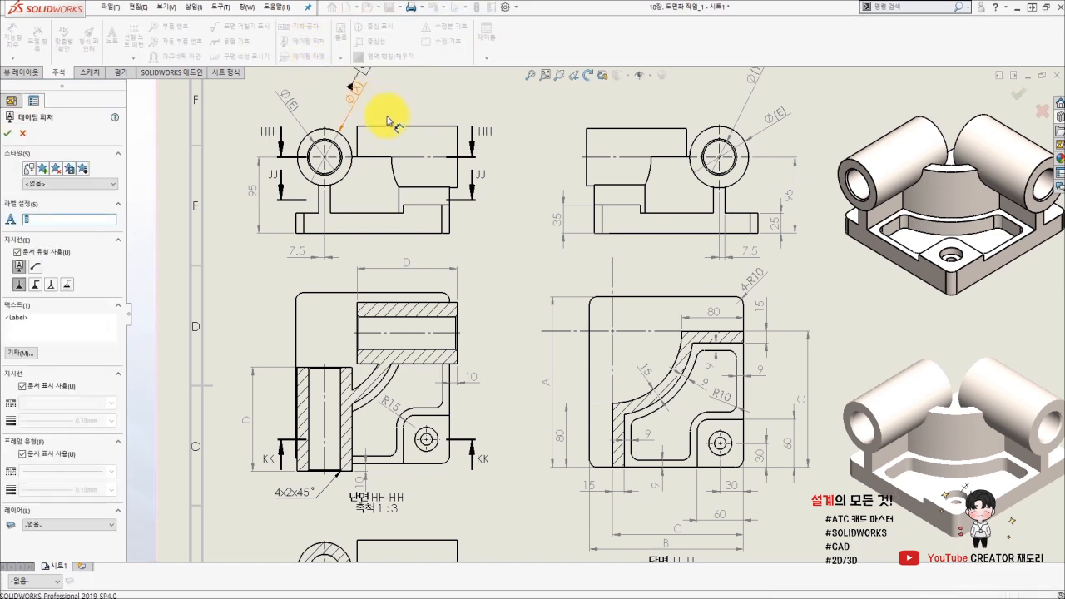
left_click(606, 235)
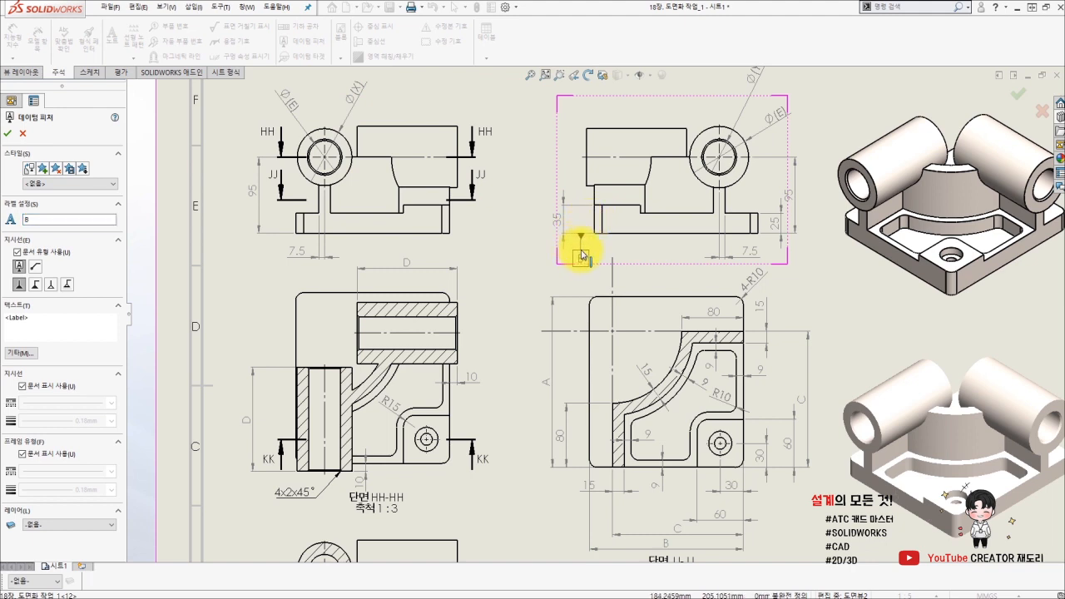
left_click(587, 241)
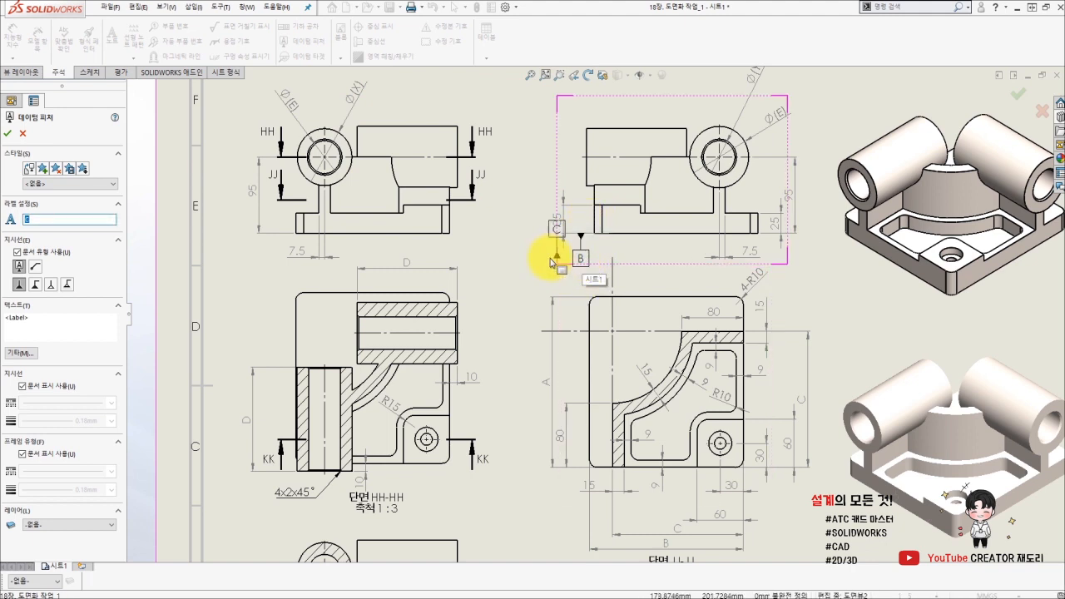
key("Escape")
Change the label of the datum symbol under the base to A.
left_click(582, 260)
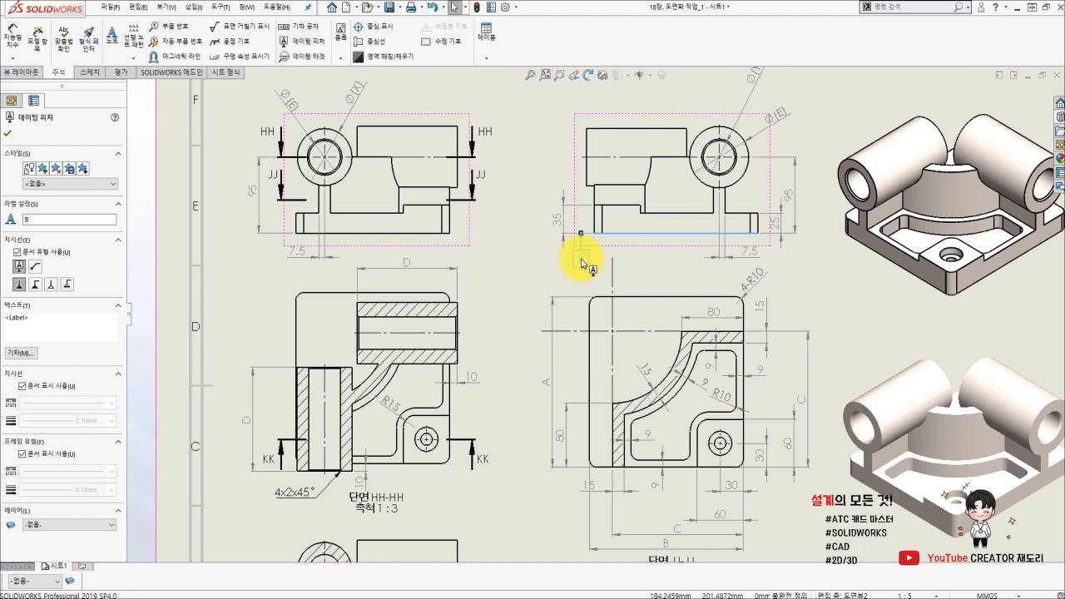
double_click(30, 221)
type("A")
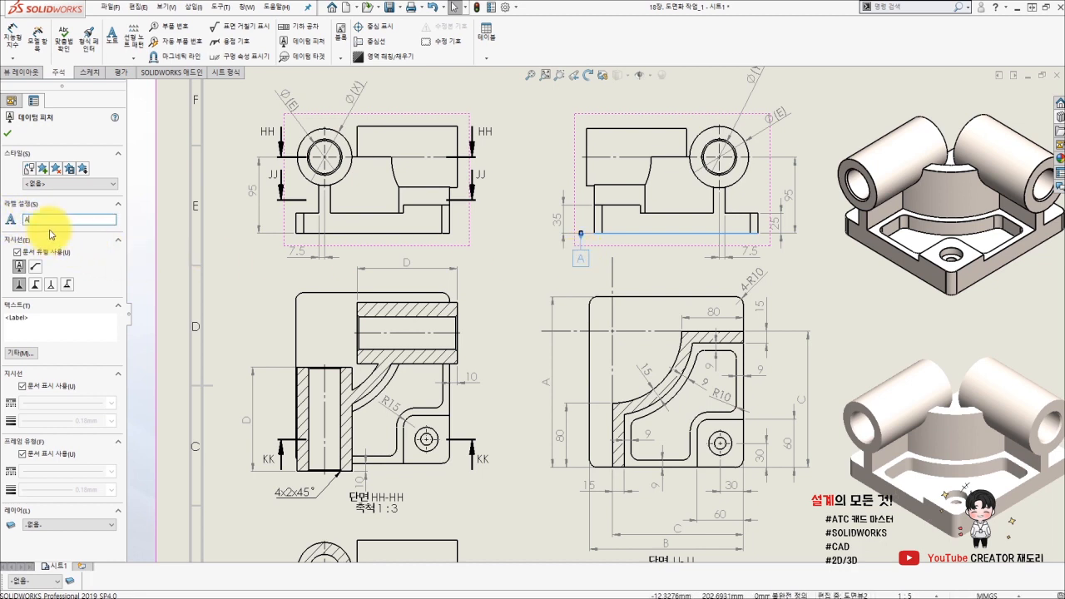
left_click(9, 133)
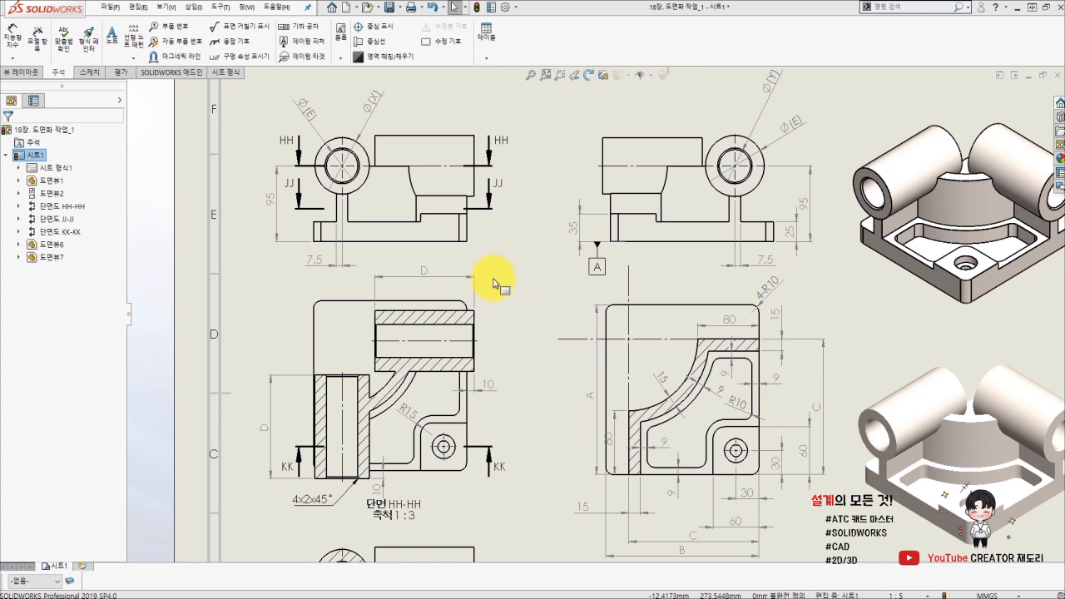
Define a geometric tolerance with the perpendicularity symbol, a tolerance of 0.002 and primary datum A.
left_click(306, 32)
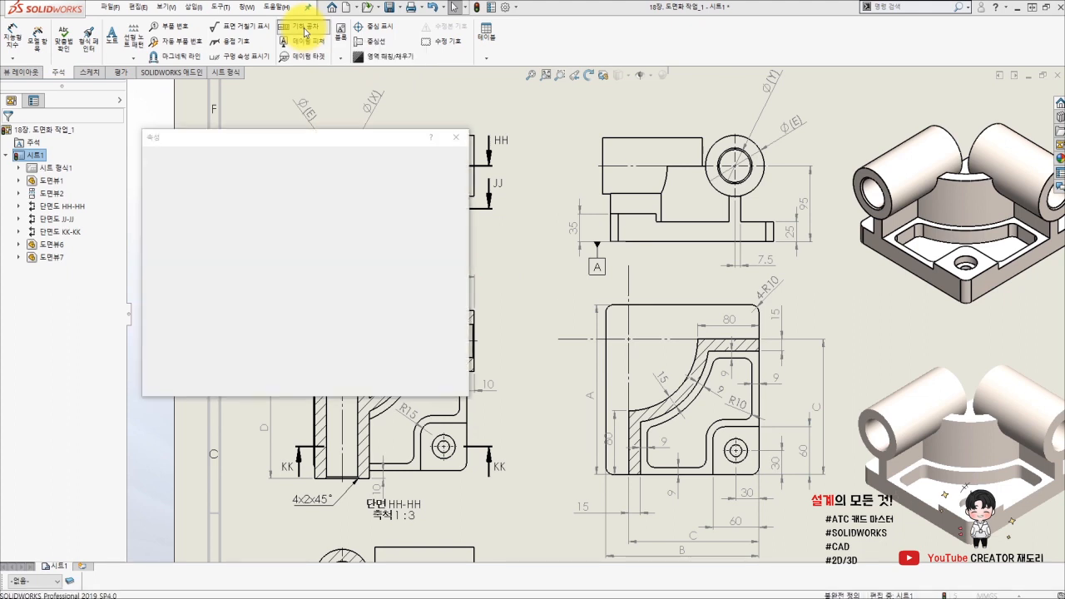
left_click_drag(212, 147, 176, 134)
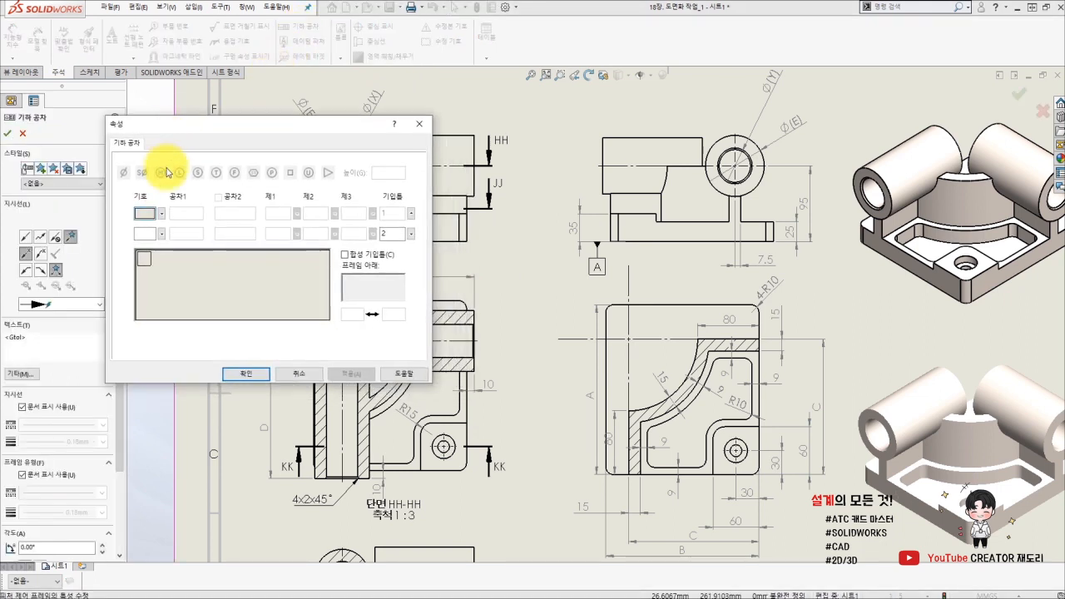
left_click(161, 215)
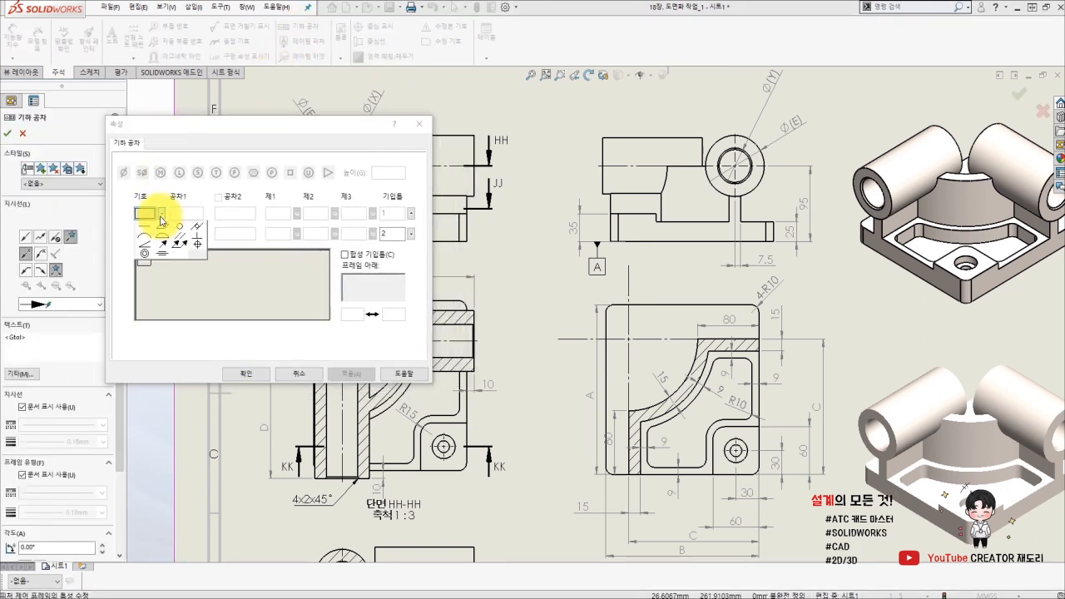
left_click(198, 240)
left_click(178, 211)
type("0.002")
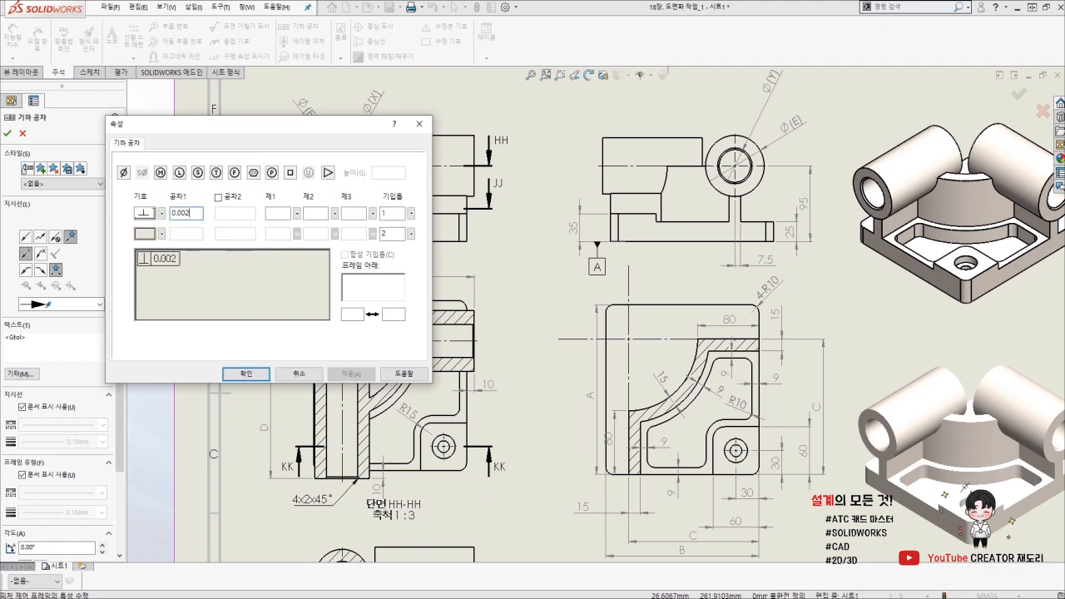
left_click(184, 210)
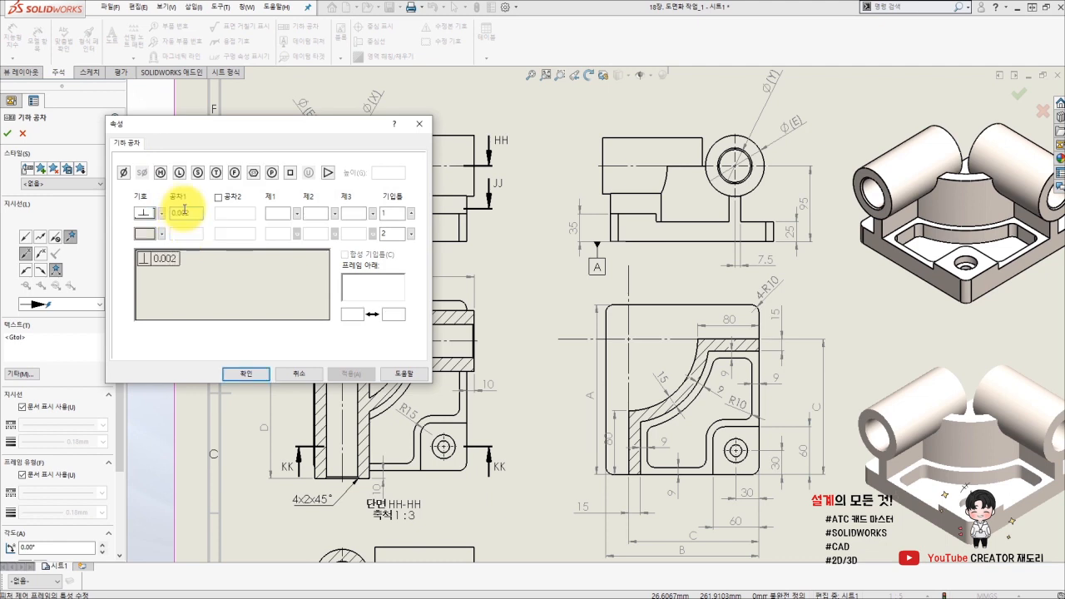
left_click(276, 215)
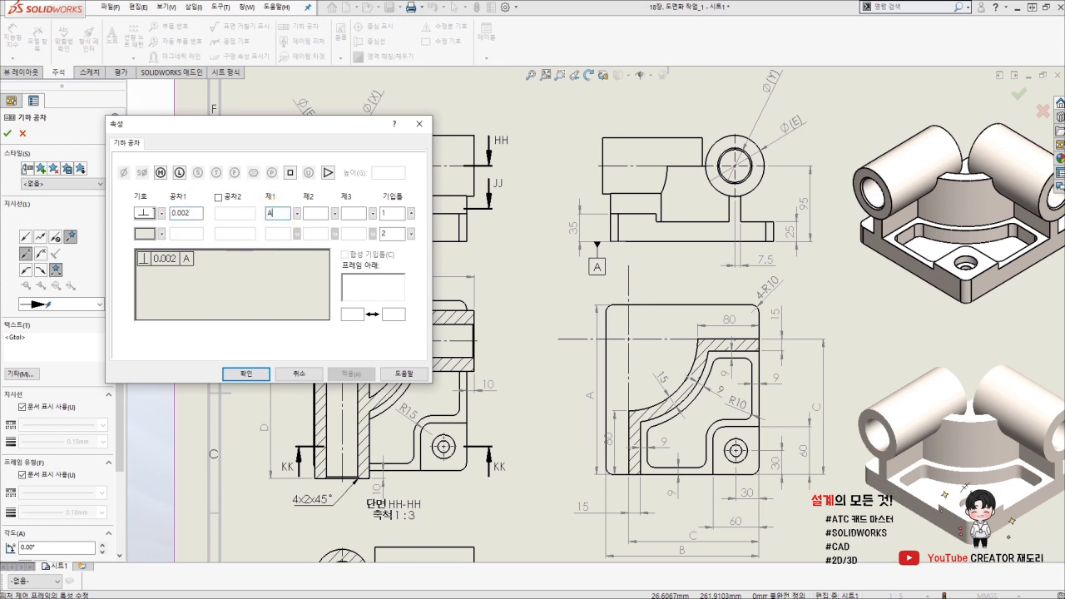
Attach the perpendicularity frame to the right end of the horizontal D dimension in section HH-HH, just beside its arrow.
left_click_drag(260, 143, 173, 109)
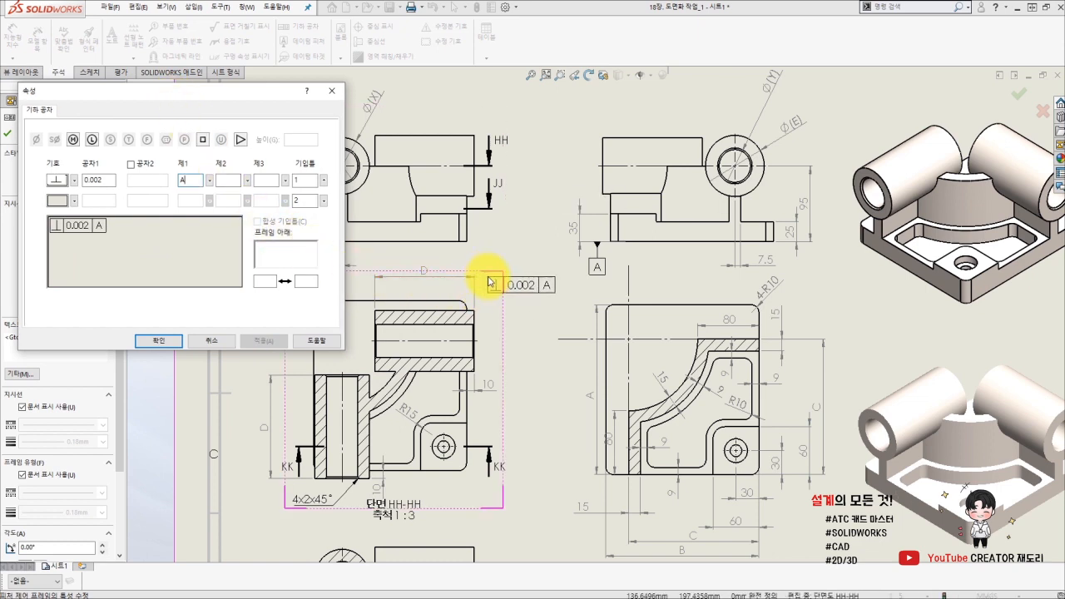
left_click(479, 279)
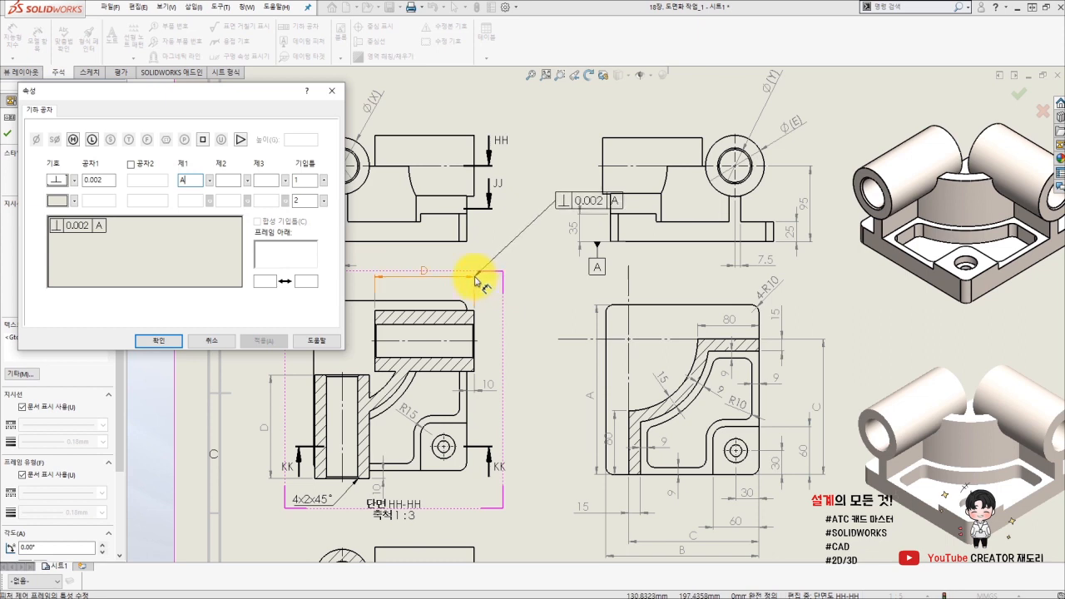
scroll(479, 286, "down", 5)
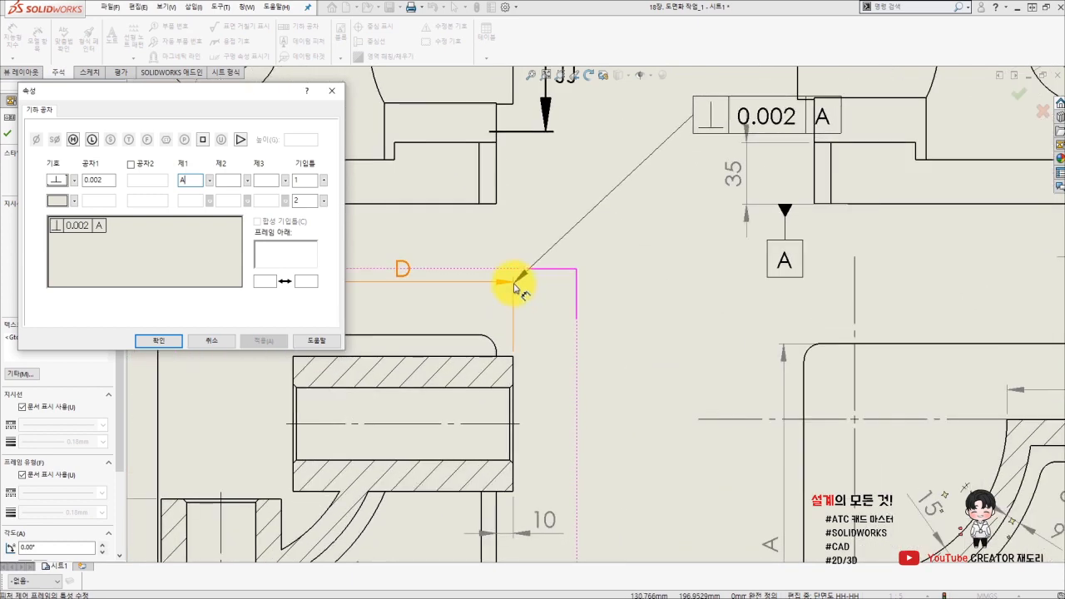
left_click(514, 287)
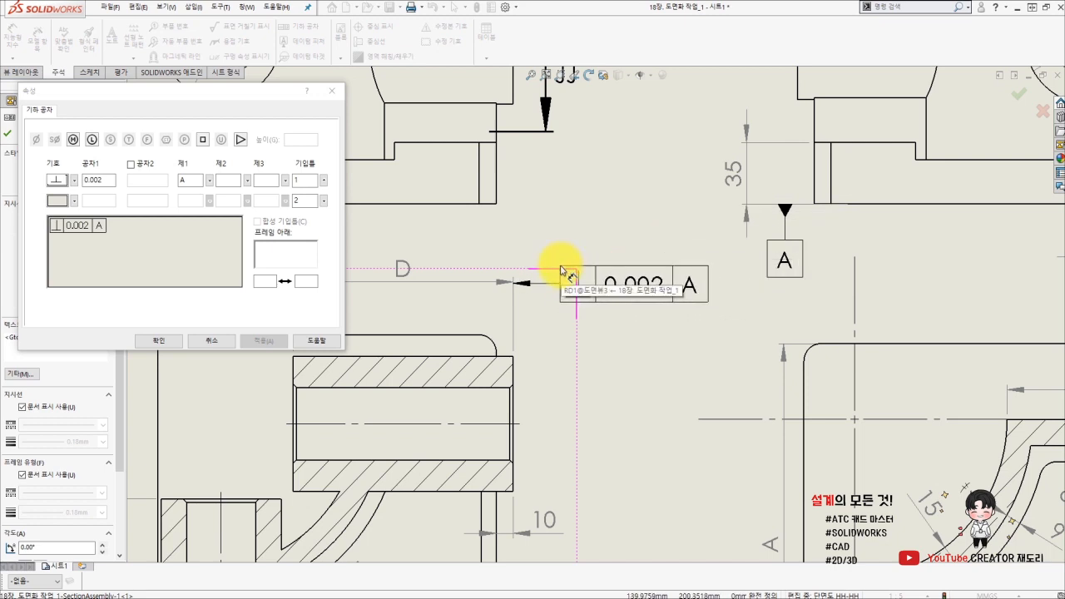
left_click(562, 270)
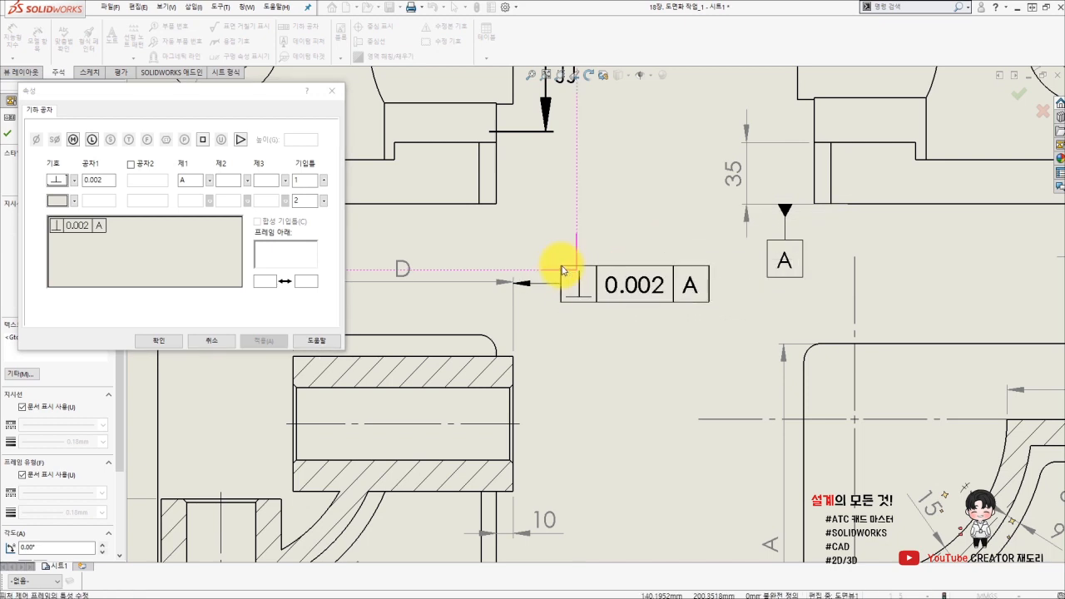
left_click(167, 348)
Define a new geometric tolerance with the parallelism symbol, a tolerance of 0.04 and primary datum A.
scroll(549, 318, "up", 3)
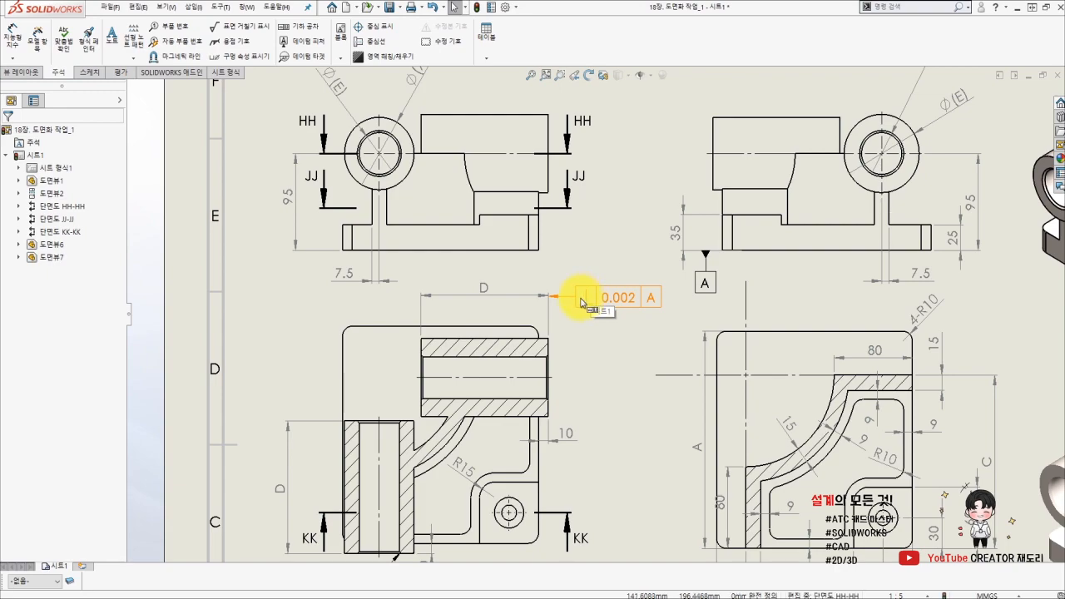
mouse_move(765, 332)
middle_mouse_down()
mouse_move(744, 345)
mouse_move(632, 342)
mouse_move(641, 327)
mouse_move(527, 278)
middle_mouse_up()
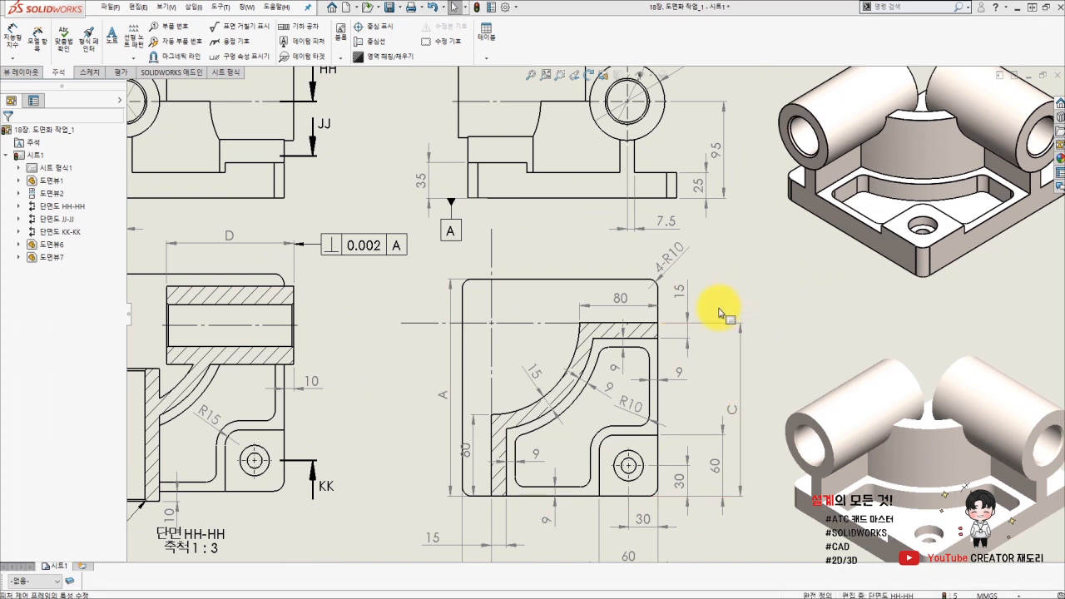
middle_click_drag(725, 300, 656, 298)
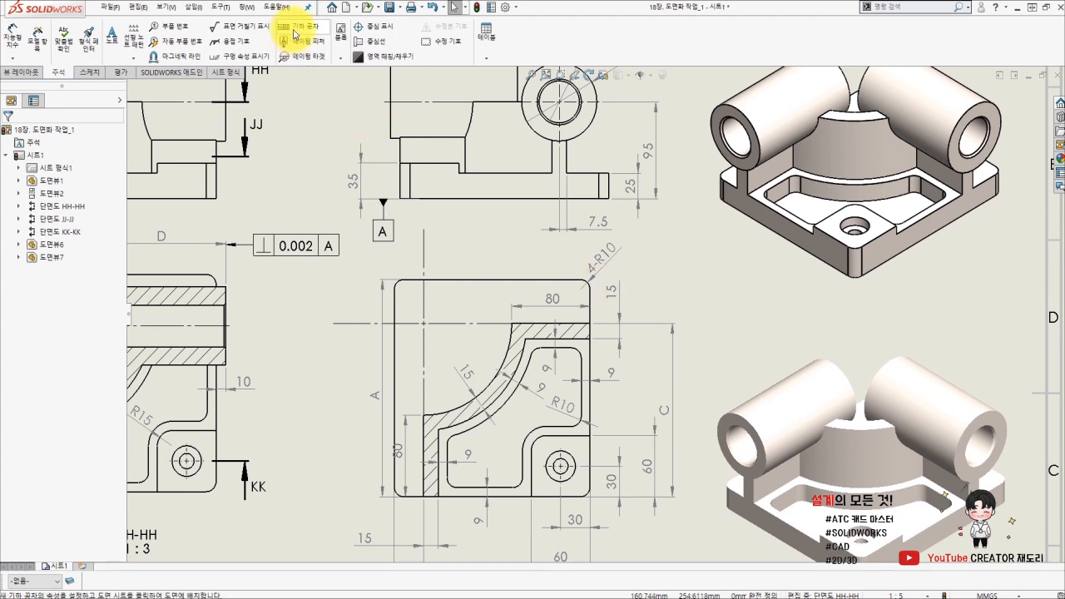
left_click(296, 30)
left_click(74, 181)
left_click(96, 205)
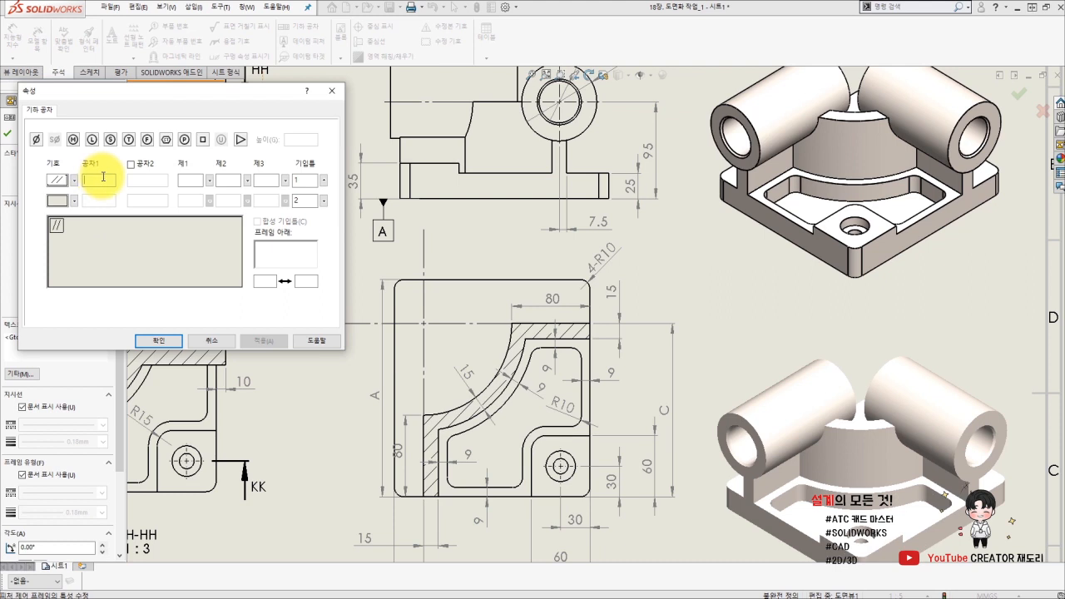
type("0")
left_click(191, 180)
type("A")
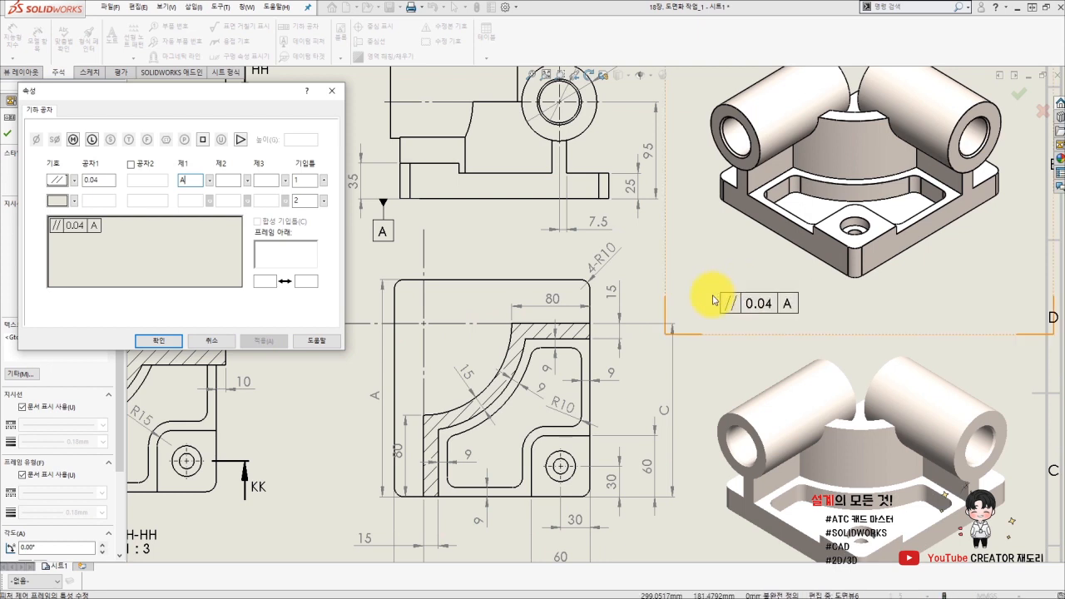
Attach the parallelism frame to the upper end of the vertical C dimension in section JJ-JJ, placing it directly above.
scroll(689, 320, "down", 2)
left_click(661, 324)
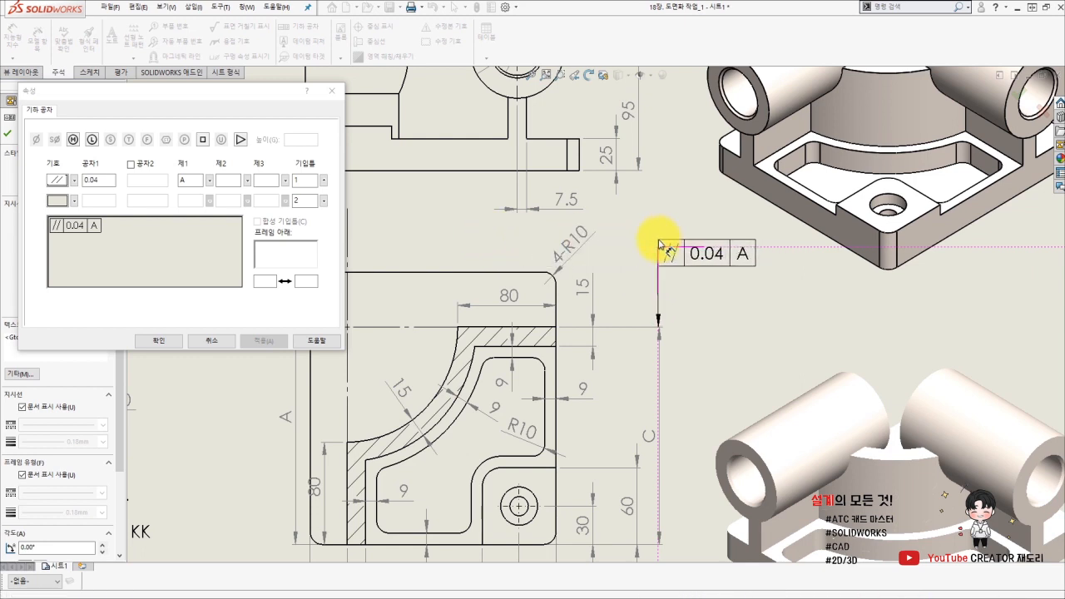
left_click(658, 245)
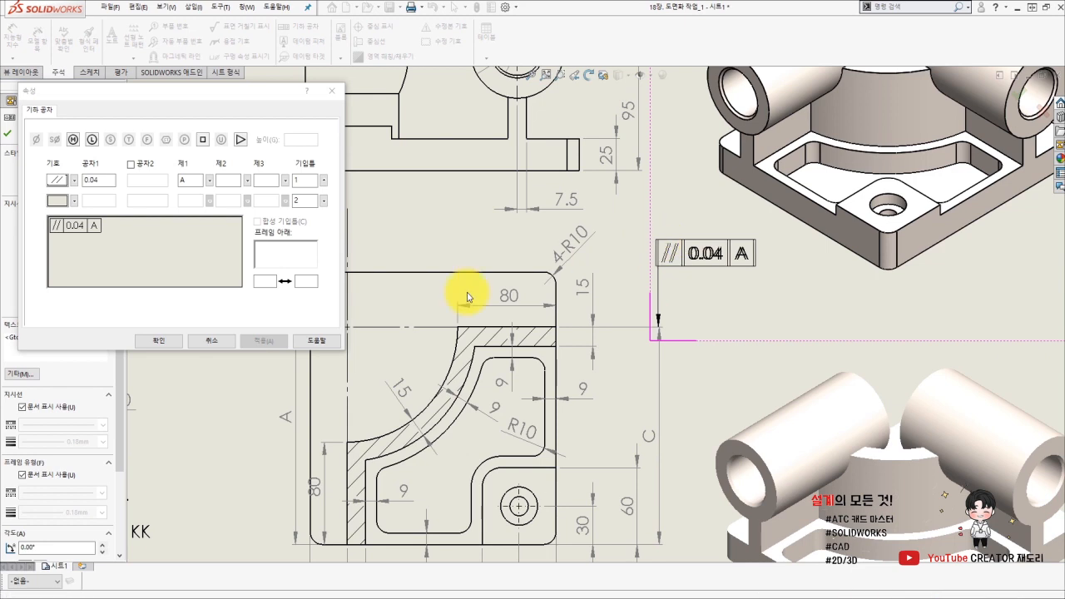
left_click(163, 341)
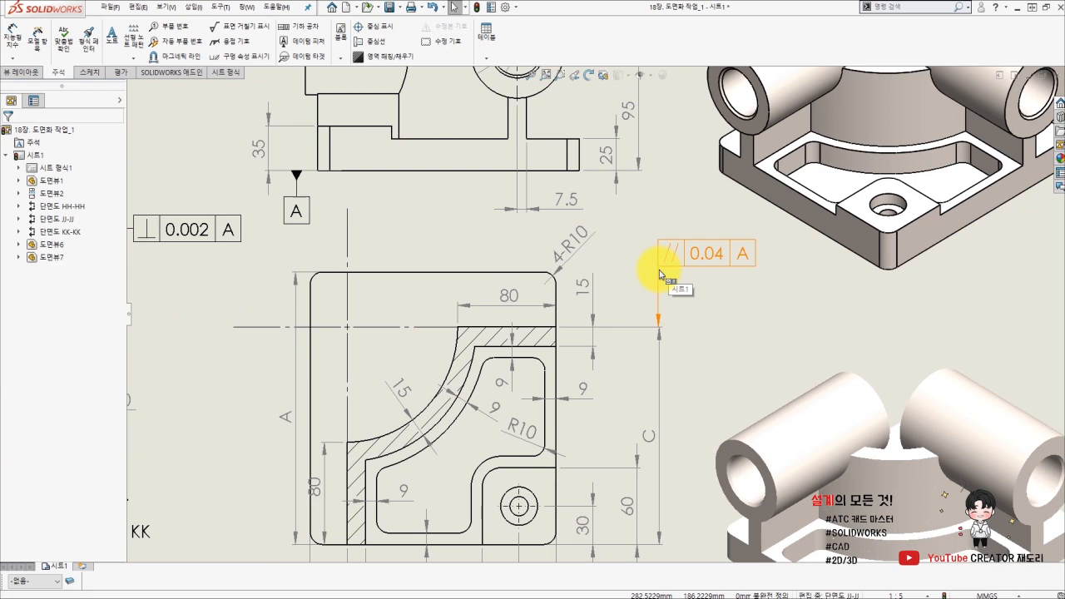
Give the parallelism frame a bent leader and shift the frame right so the leader stands vertically over the C dimension.
left_click(658, 248)
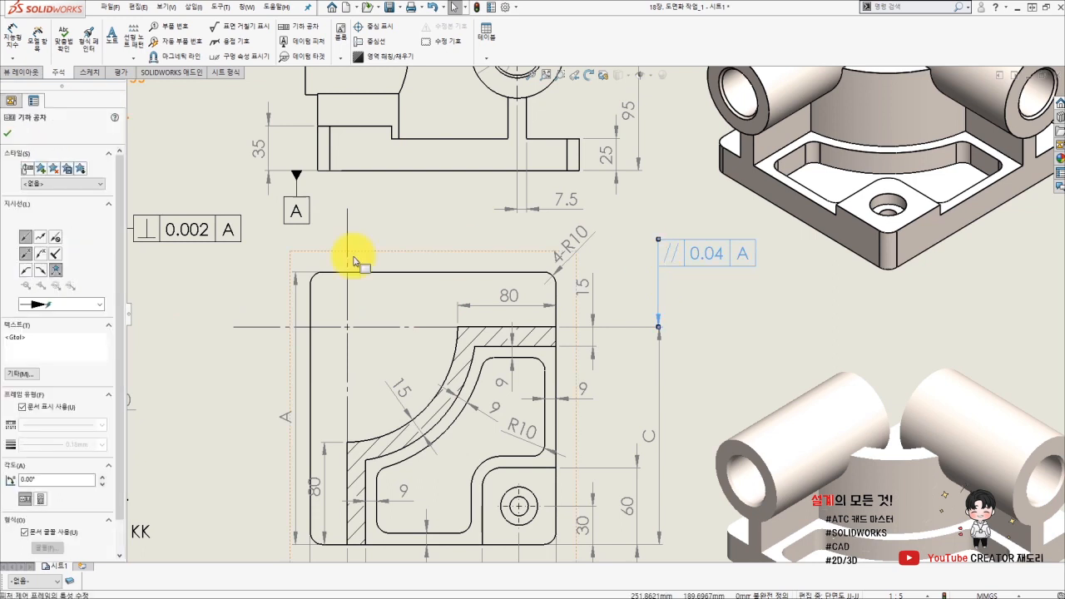
left_click(41, 258)
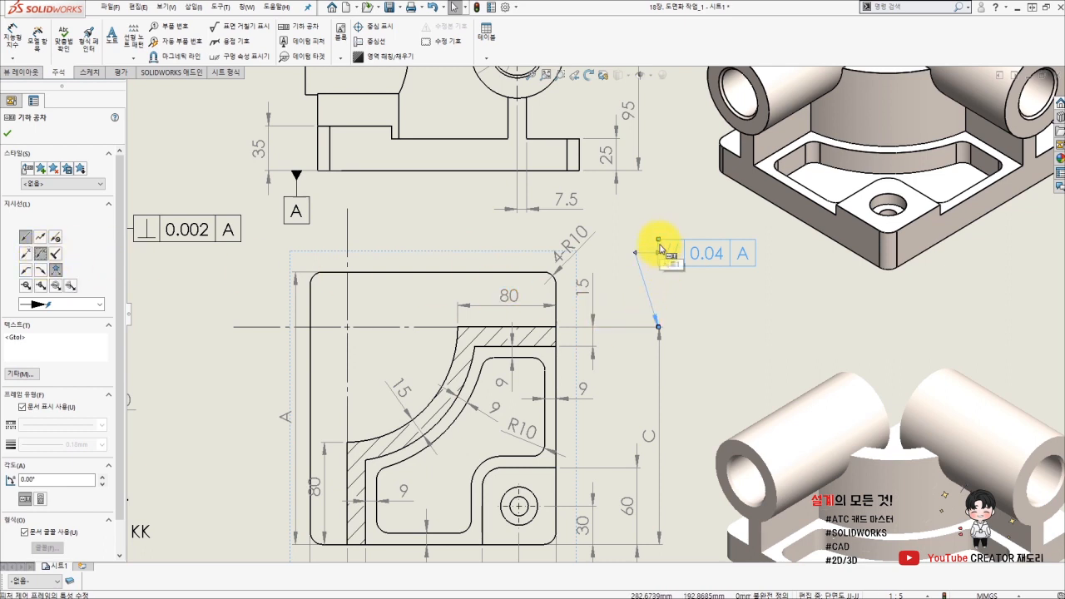
left_click_drag(662, 244, 681, 244)
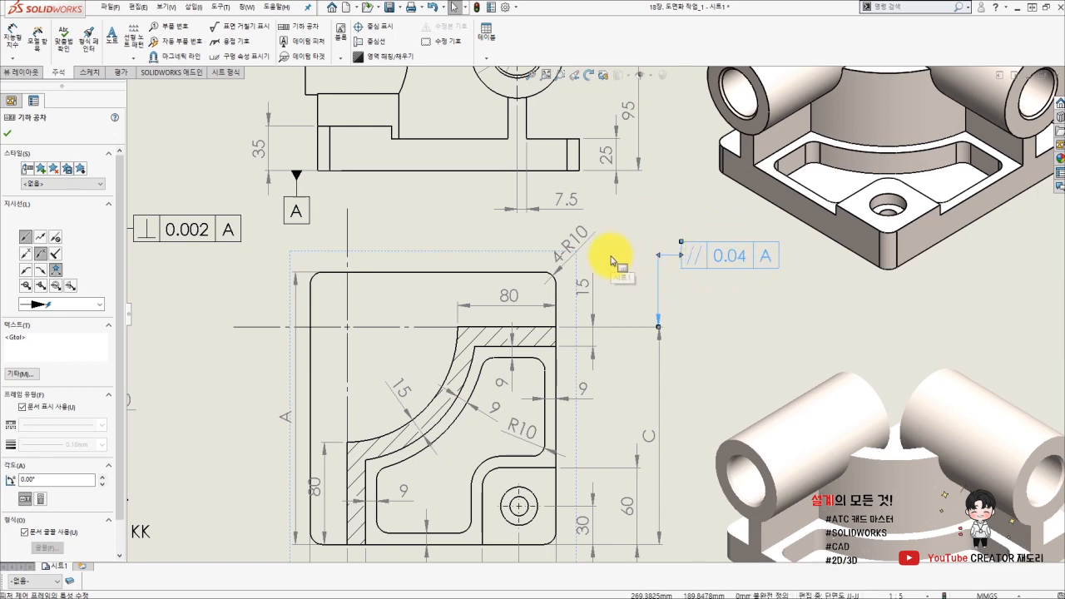
left_click(640, 269)
Start a surface finish symbol of the machining-required type with the roughness text y.
scroll(641, 269, "up", 5)
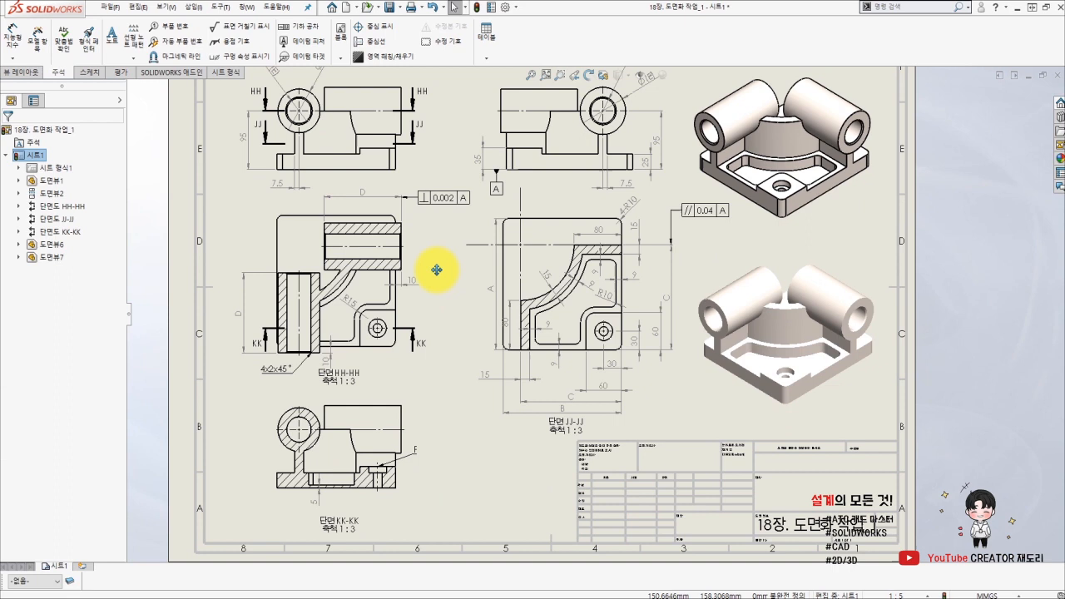
middle_click_drag(436, 270, 432, 275)
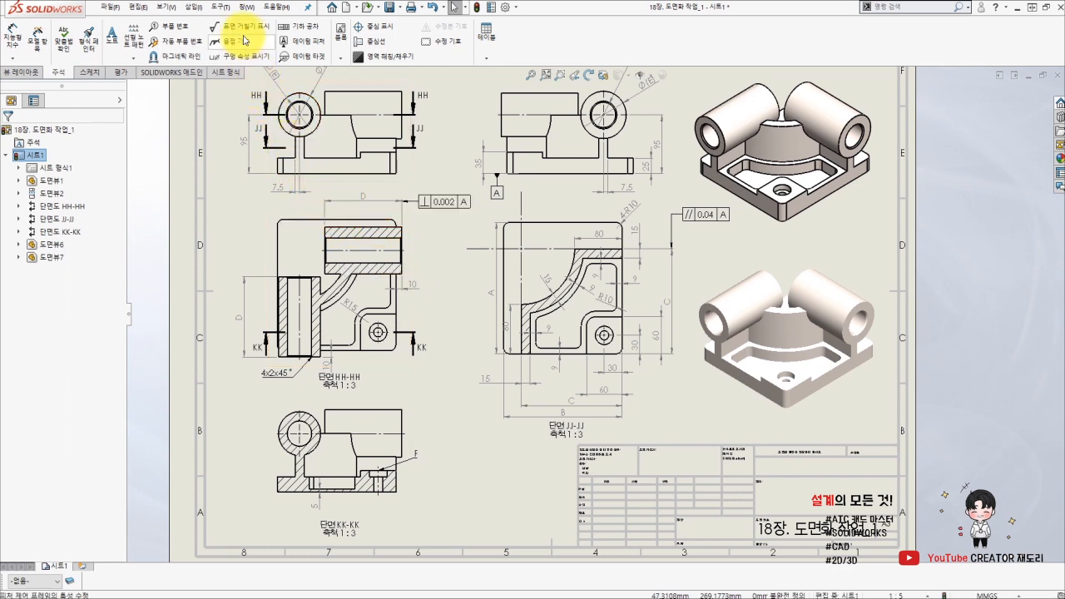
left_click(242, 31)
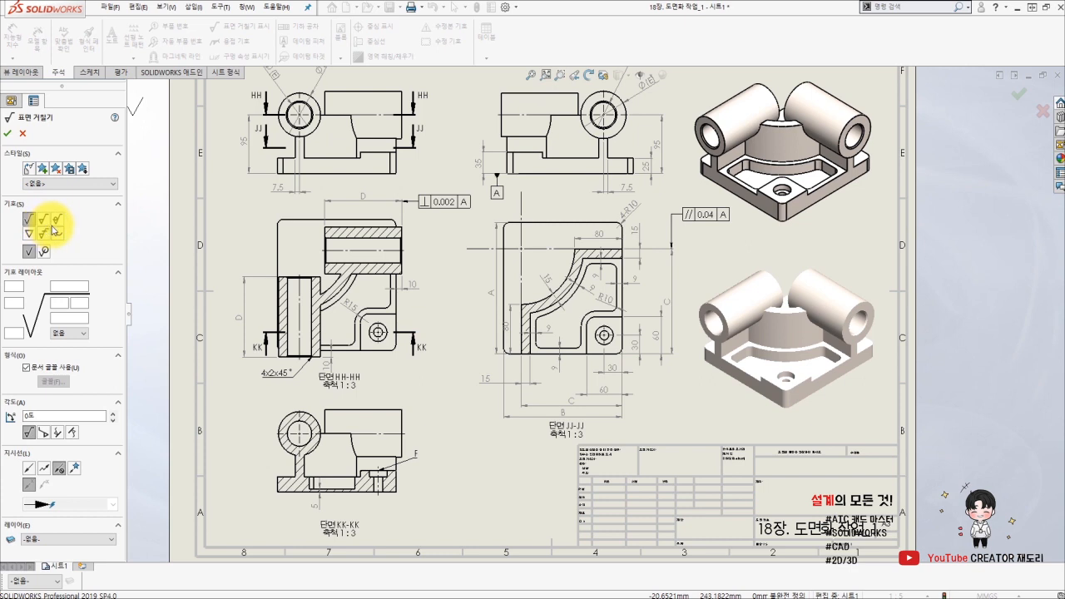
left_click(45, 223)
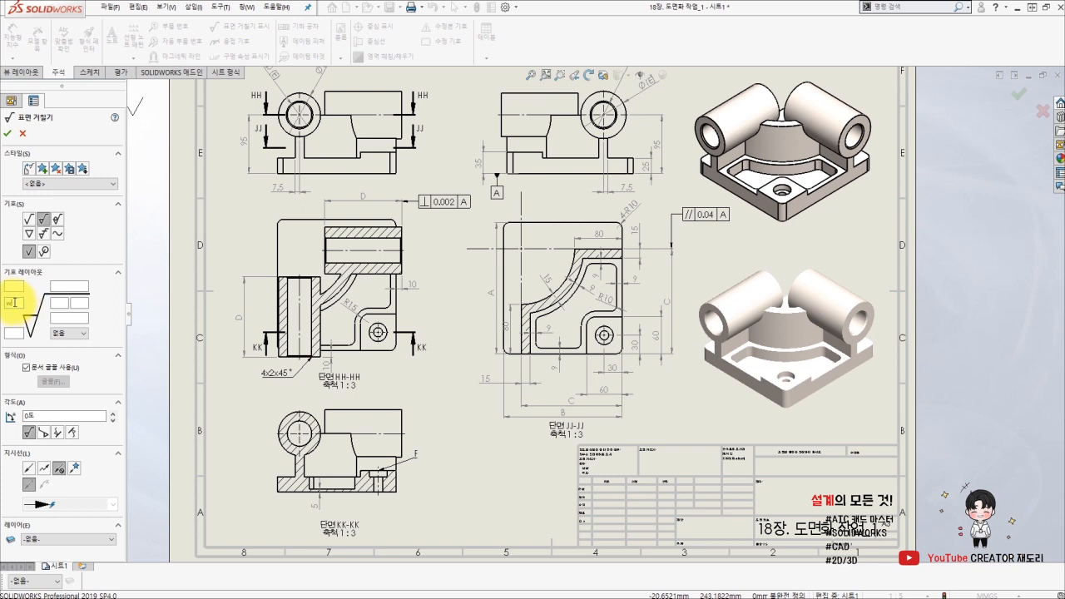
left_click(8, 302)
type("y")
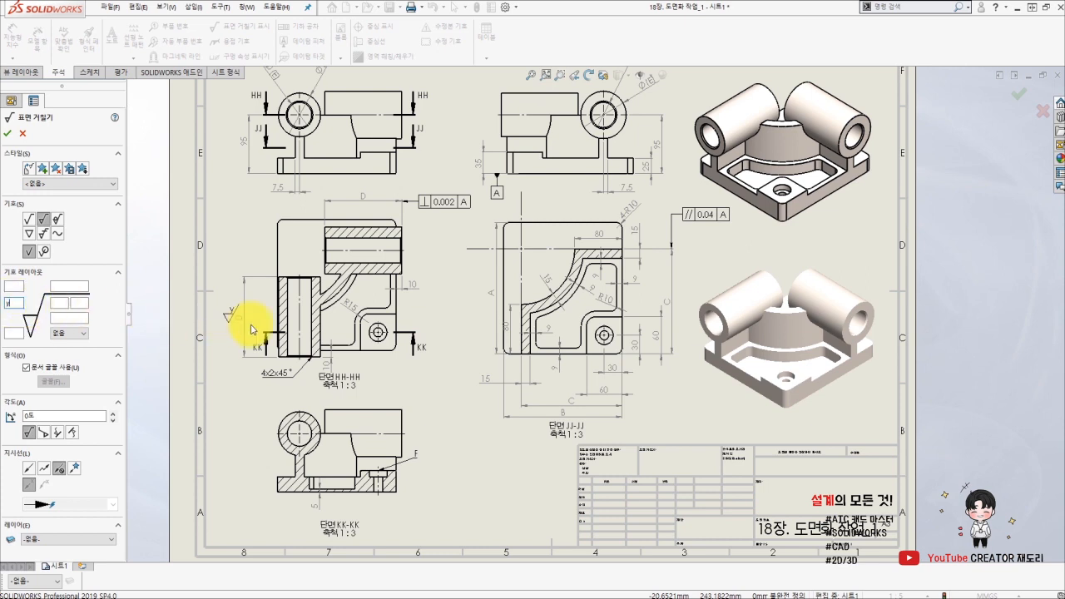
Give the y surface finish symbol its own font instead of the document font, with a text height of 2.5 mm.
scroll(245, 280, "down", 2)
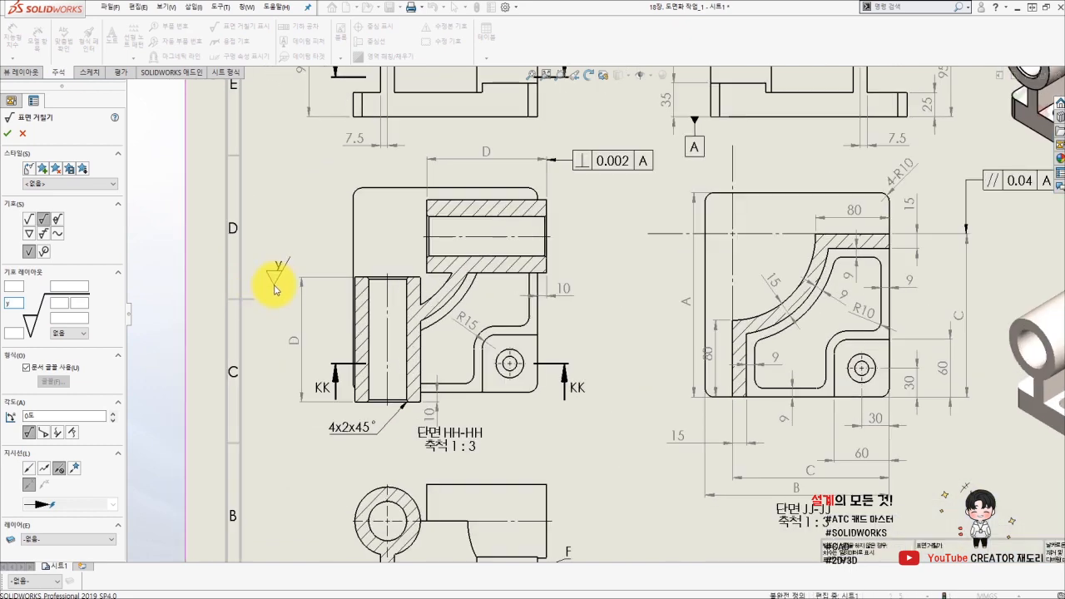
middle_click_drag(308, 281, 260, 291)
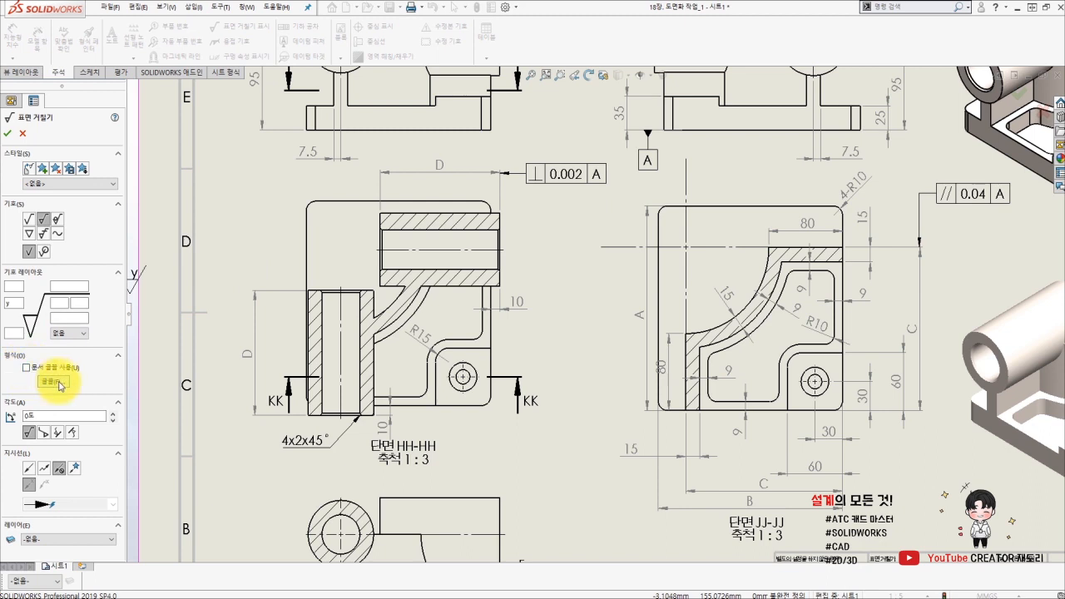
left_click(55, 381)
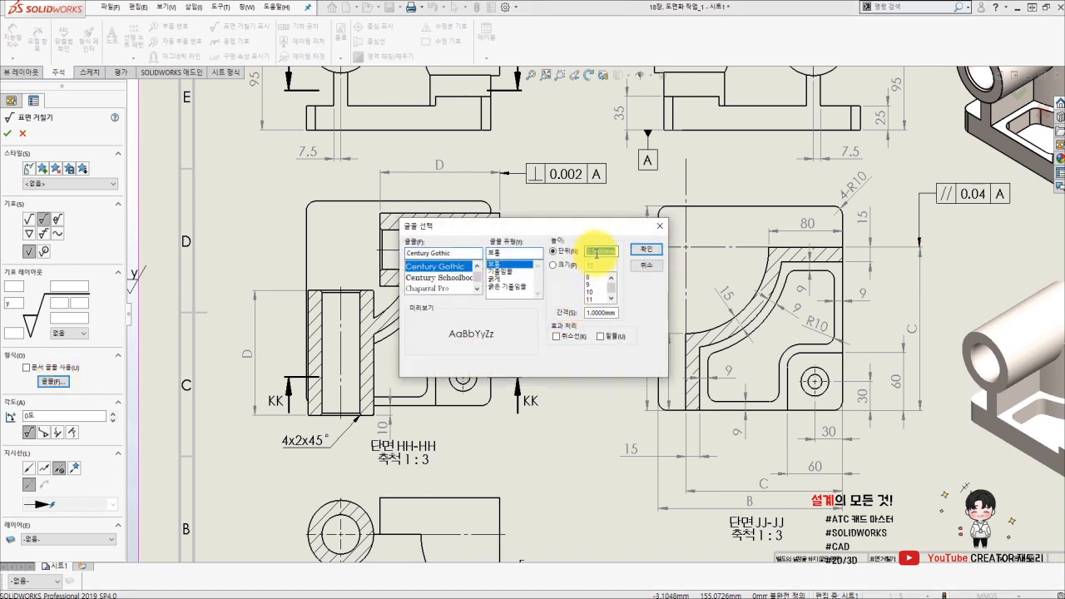
type("2.5")
double_click(604, 250)
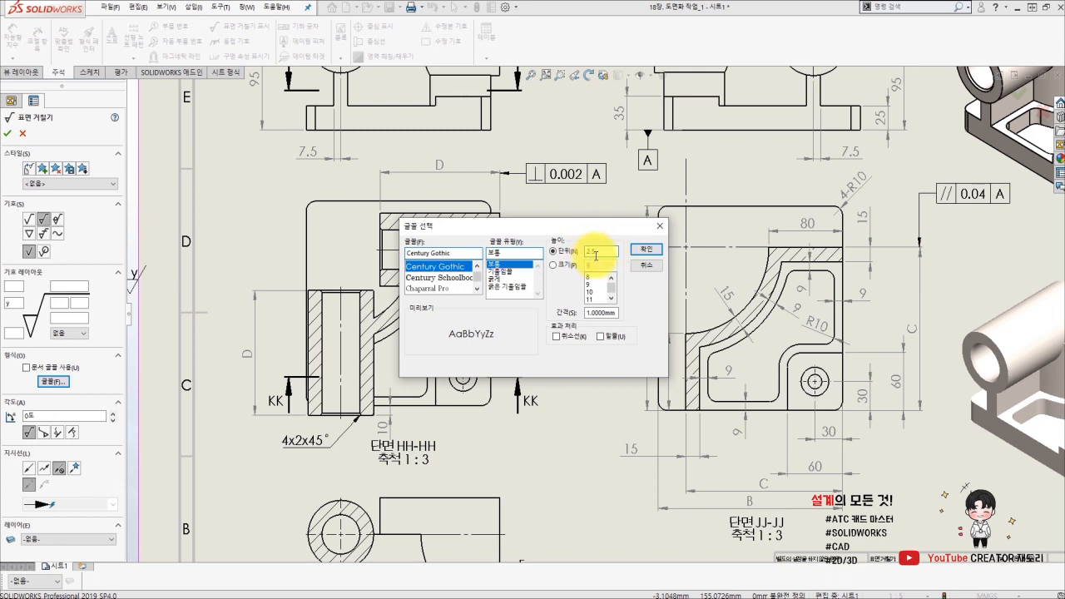
double_click(441, 252)
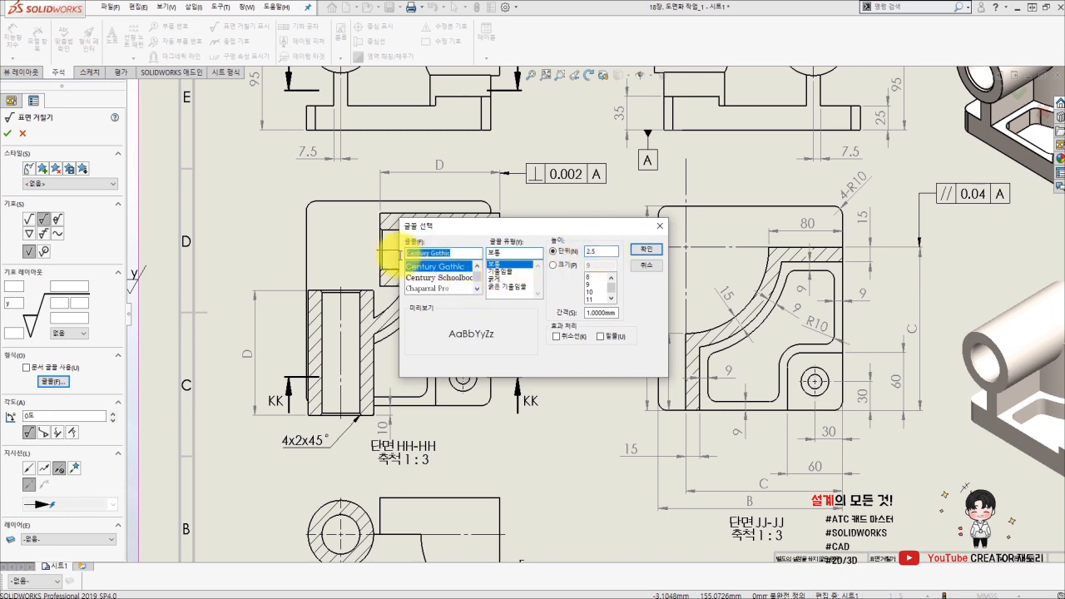
left_click(458, 254)
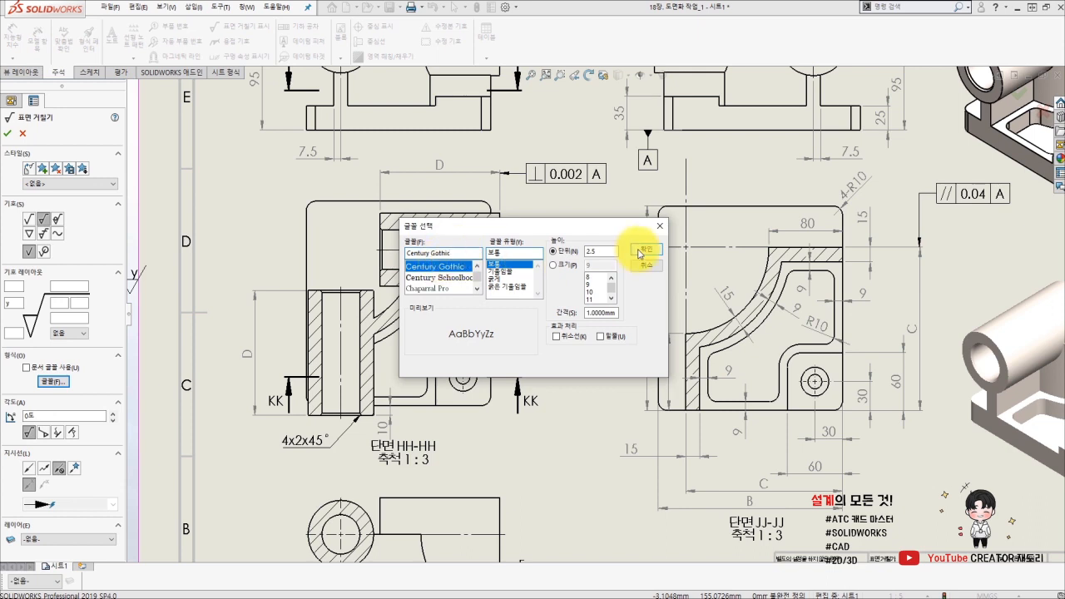
left_click(642, 251)
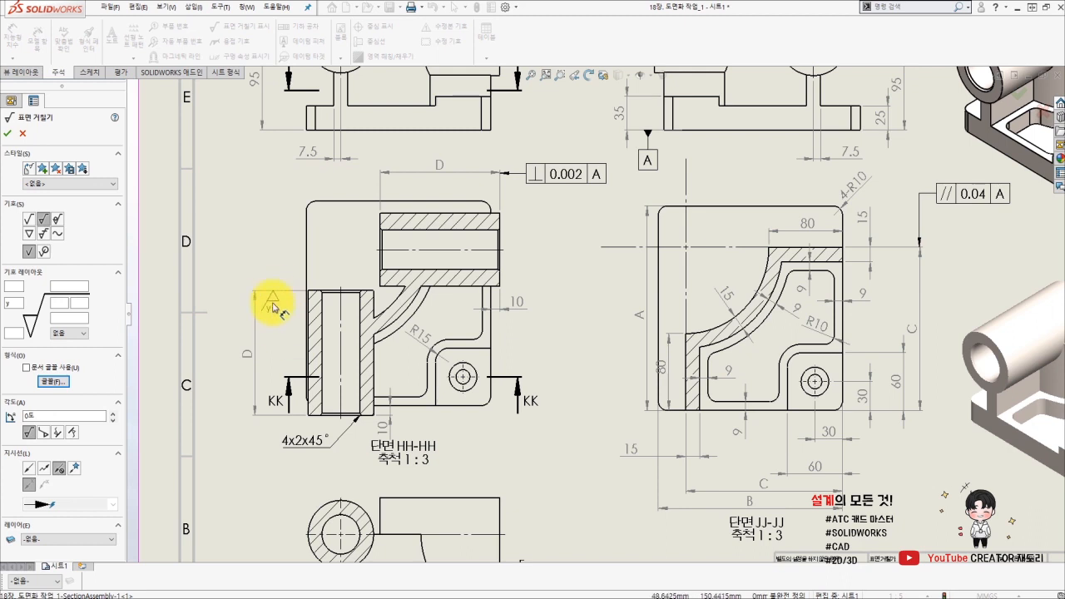
Place y surface finish symbols in section HH-HH on the upper extension line of vertical dimension D and the right extension line of horizontal dimension D.
left_click(275, 285)
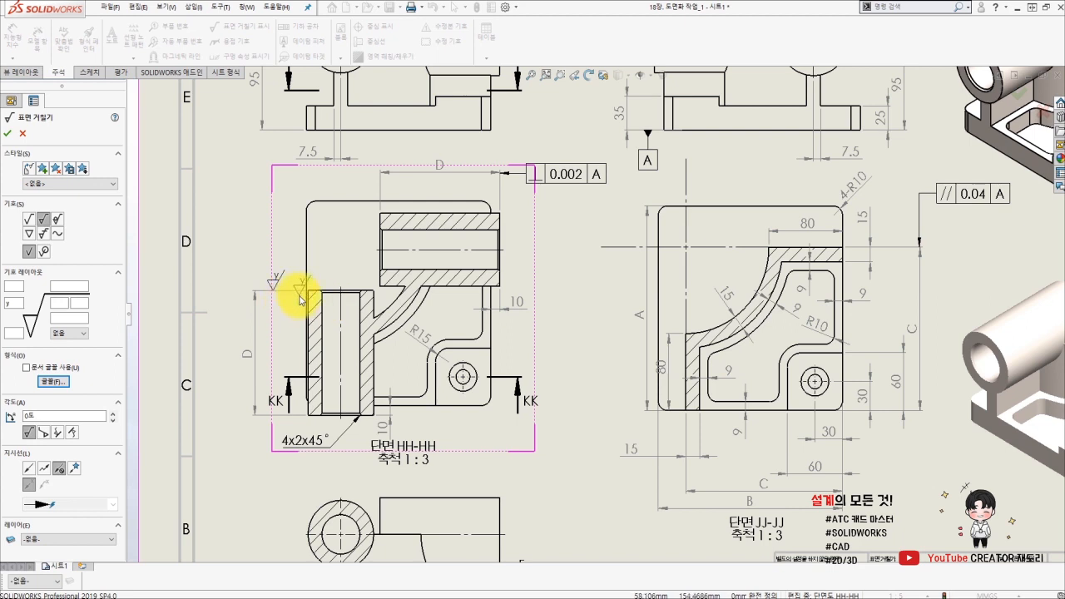
left_click(504, 200)
key("Escape")
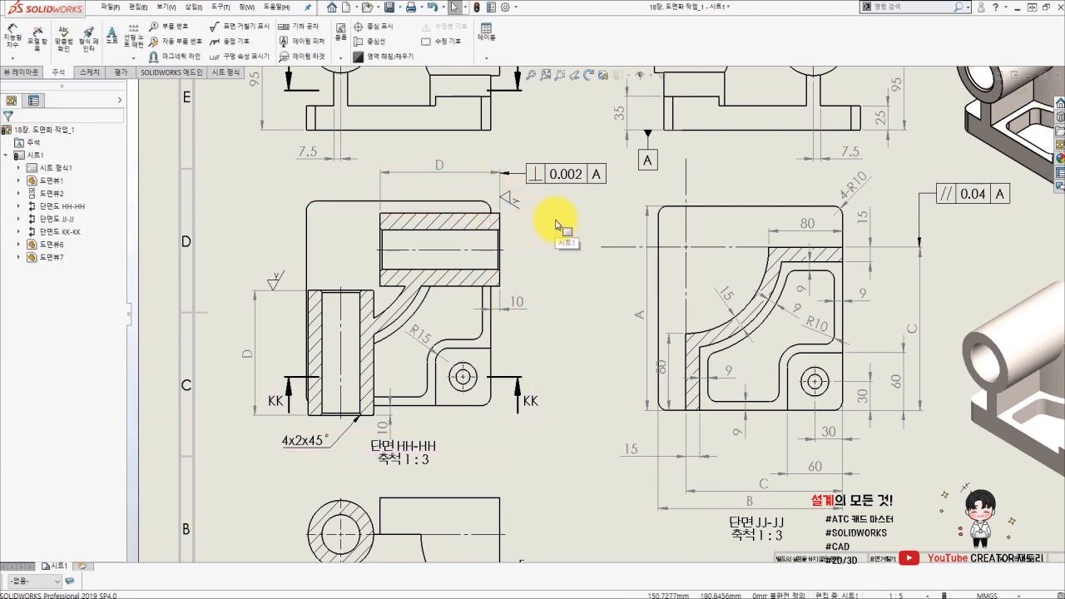
left_click(233, 33)
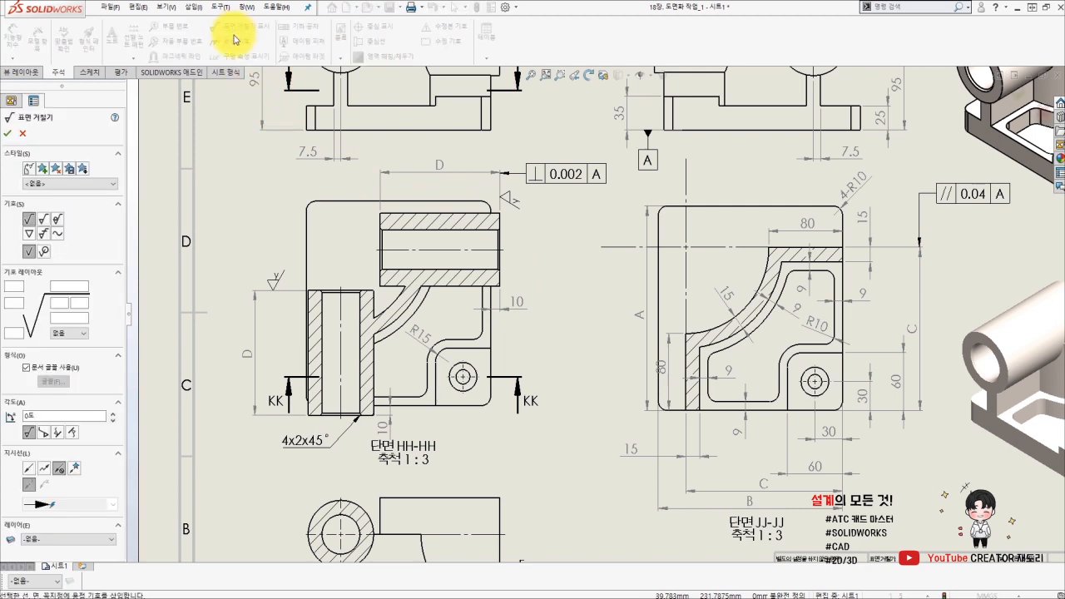
left_click(45, 222)
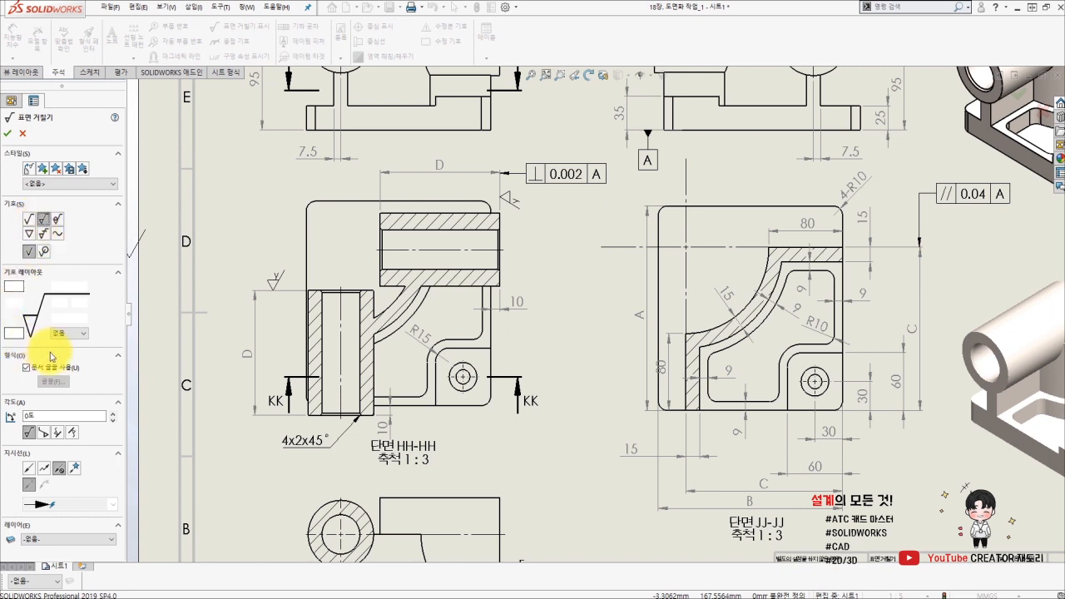
left_click(25, 369)
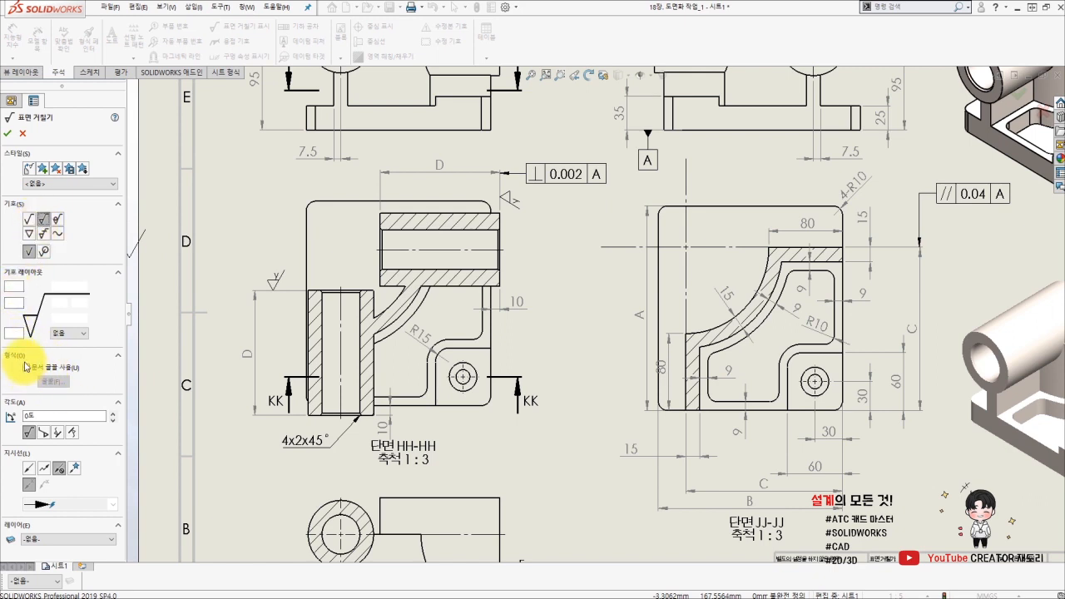
left_click(26, 367)
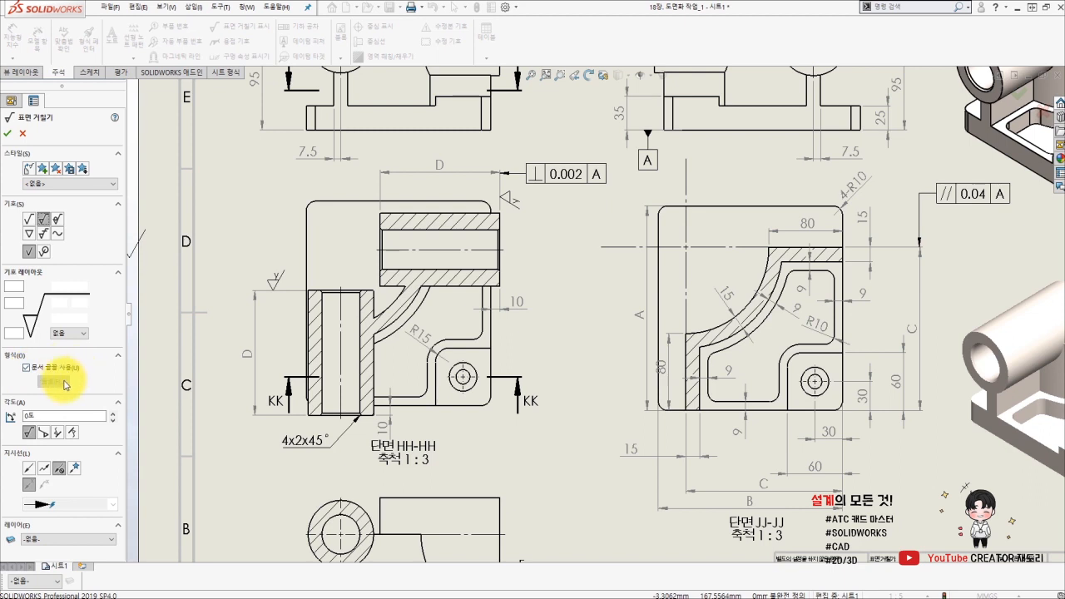
key("Escape")
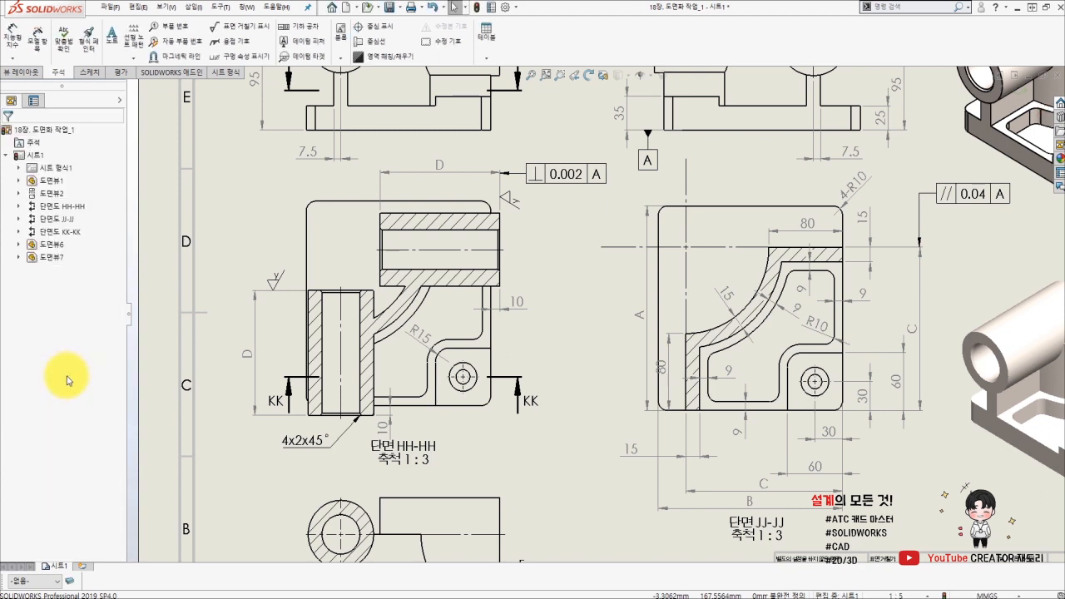
Set the document's default surface finish text height to 2.5 mm in the drafting standard's annotation properties.
left_click(504, 9)
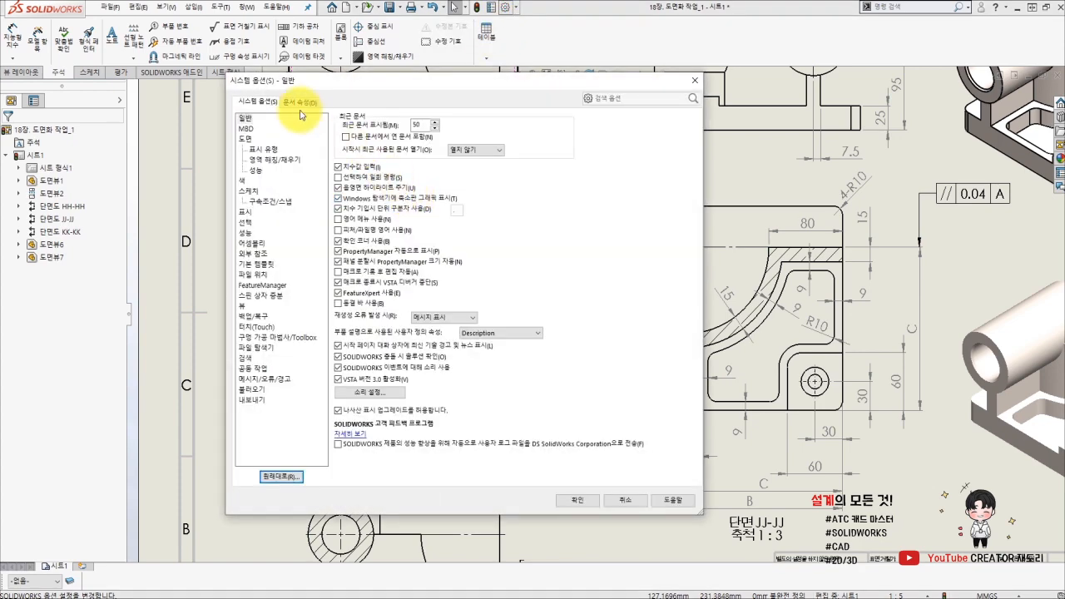
left_click(297, 105)
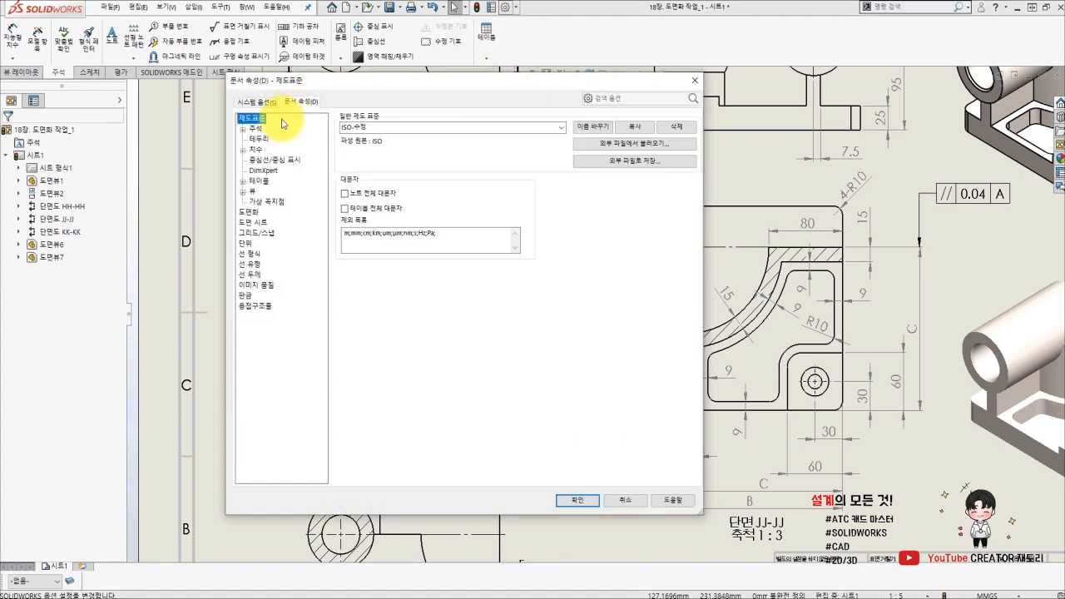
left_click(243, 130)
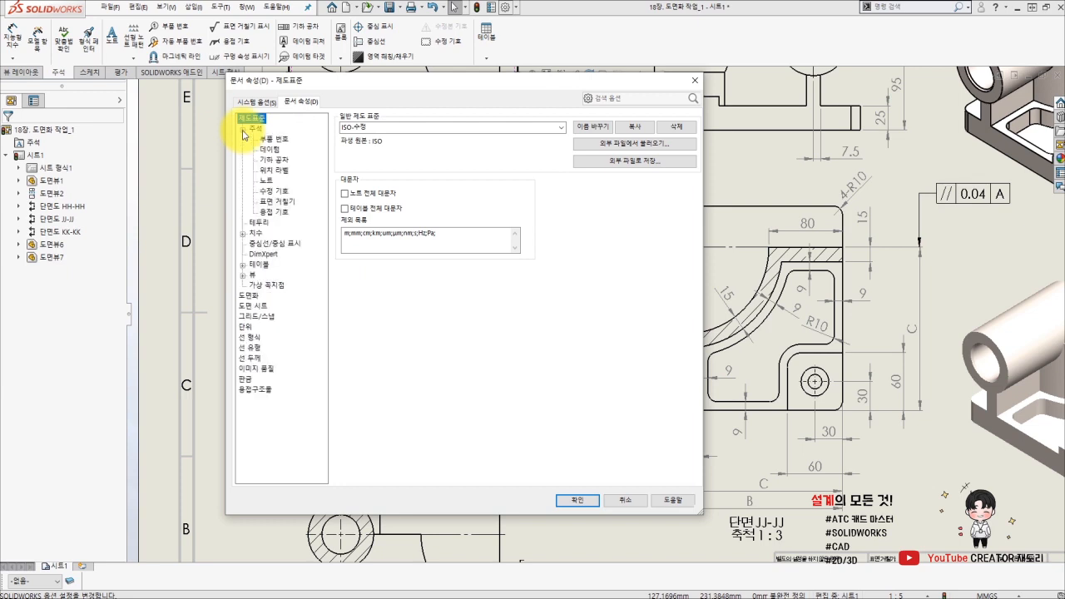
left_click(287, 202)
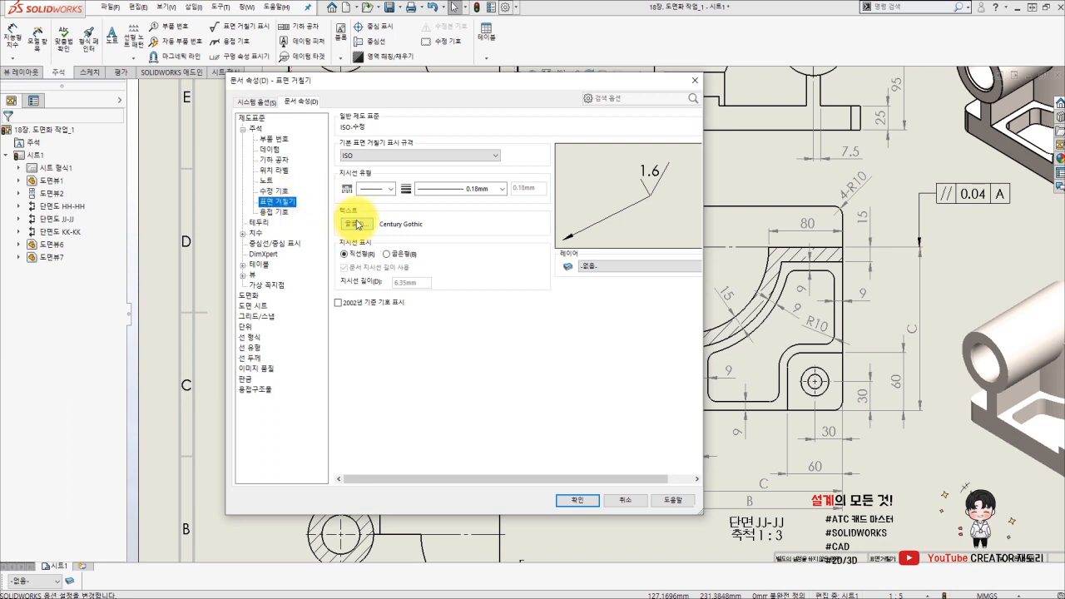
left_click(356, 224)
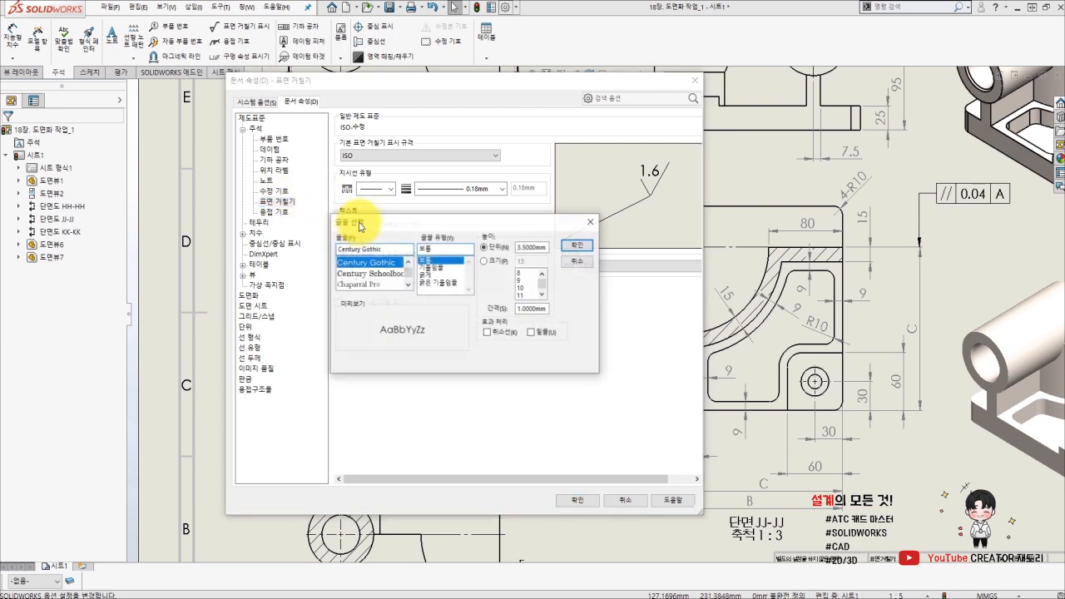
type("2.5")
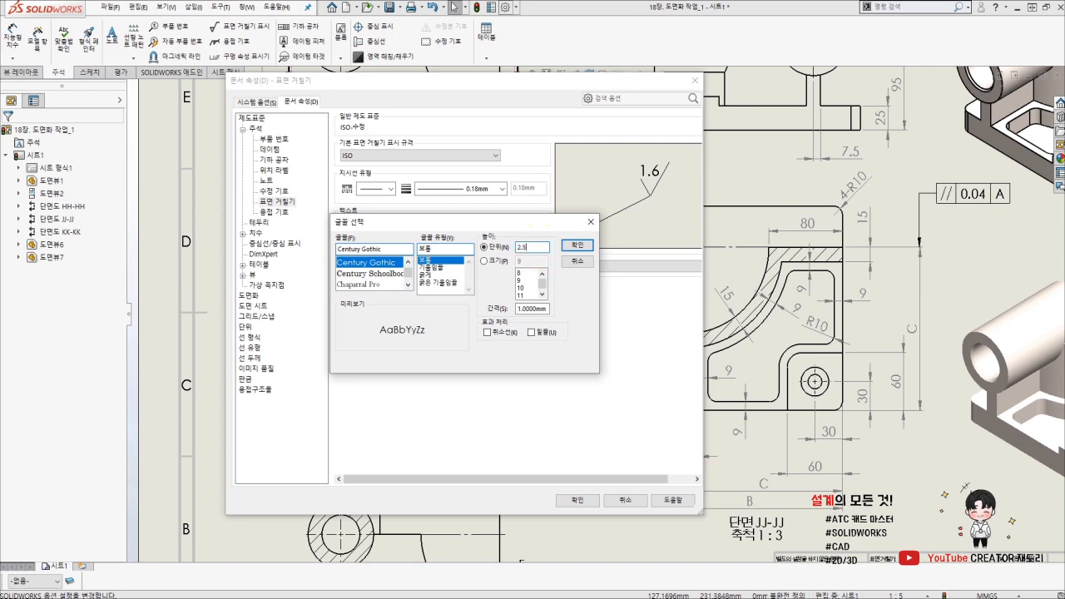
left_click(577, 247)
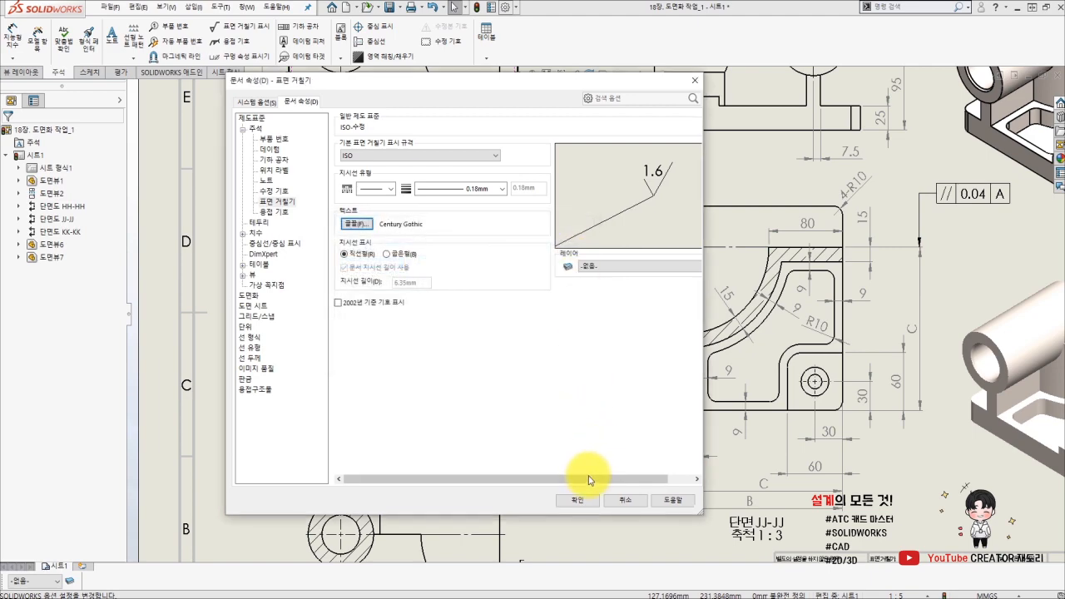
left_click(578, 500)
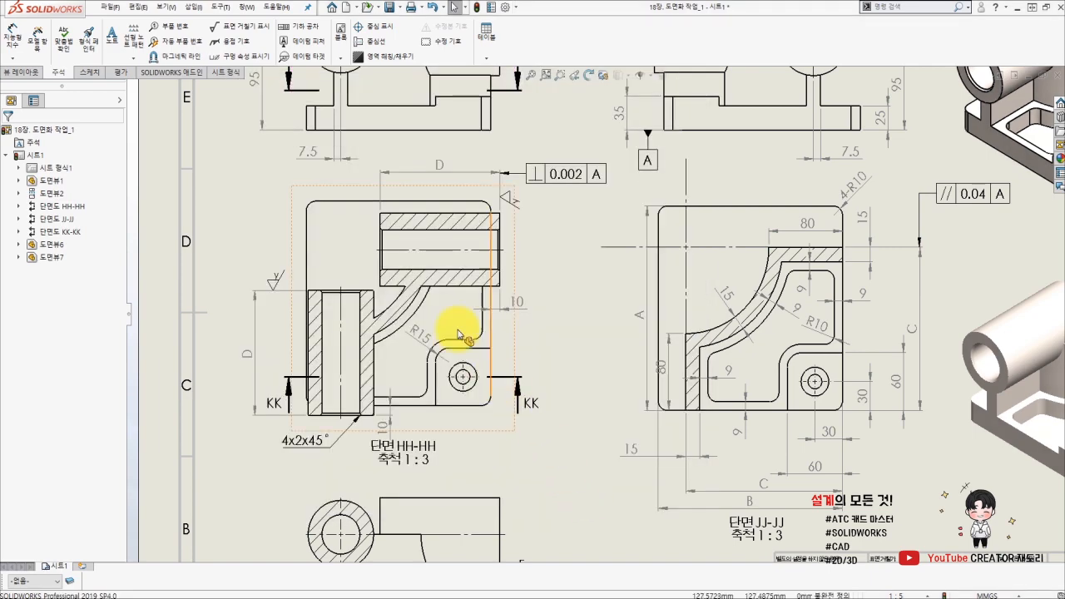
Add a machining-required surface finish symbol with the text w on the upper extension line of dimension A in section JJ-JJ.
left_click(252, 36)
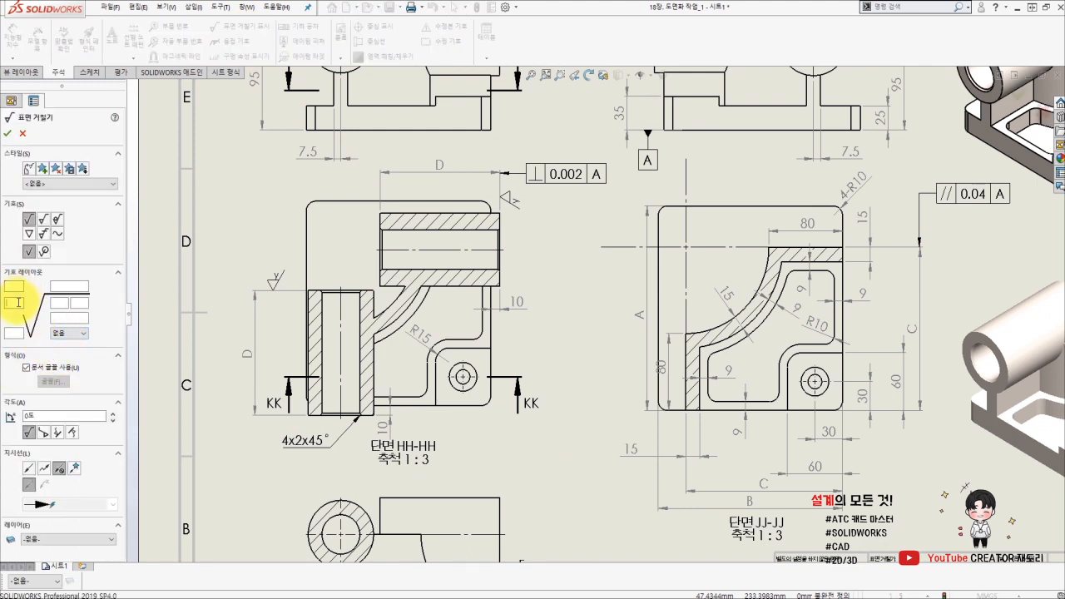
left_click(18, 302)
type("w")
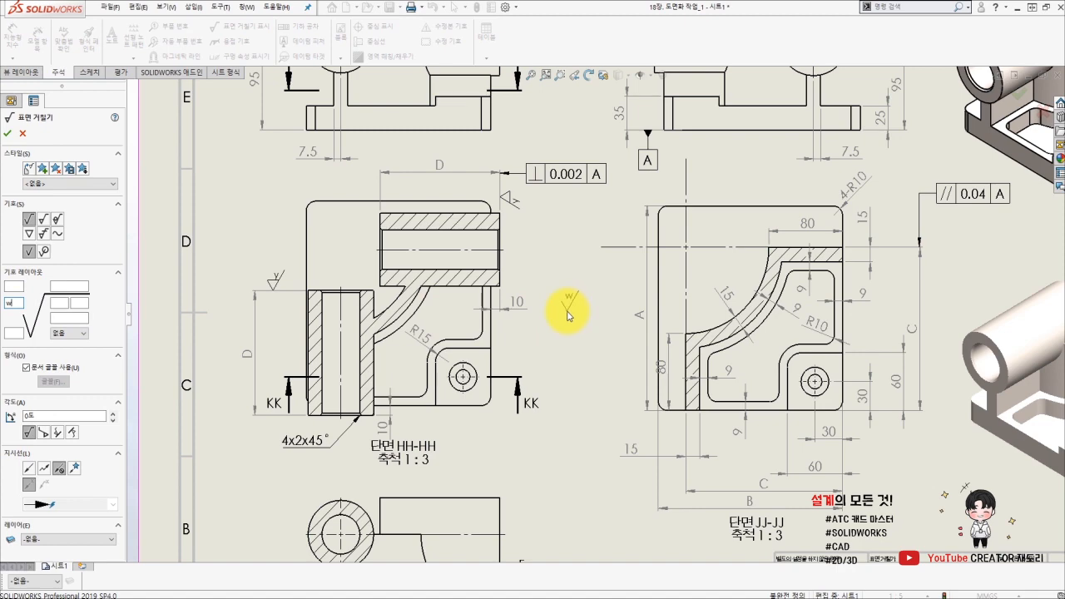
left_click(44, 219)
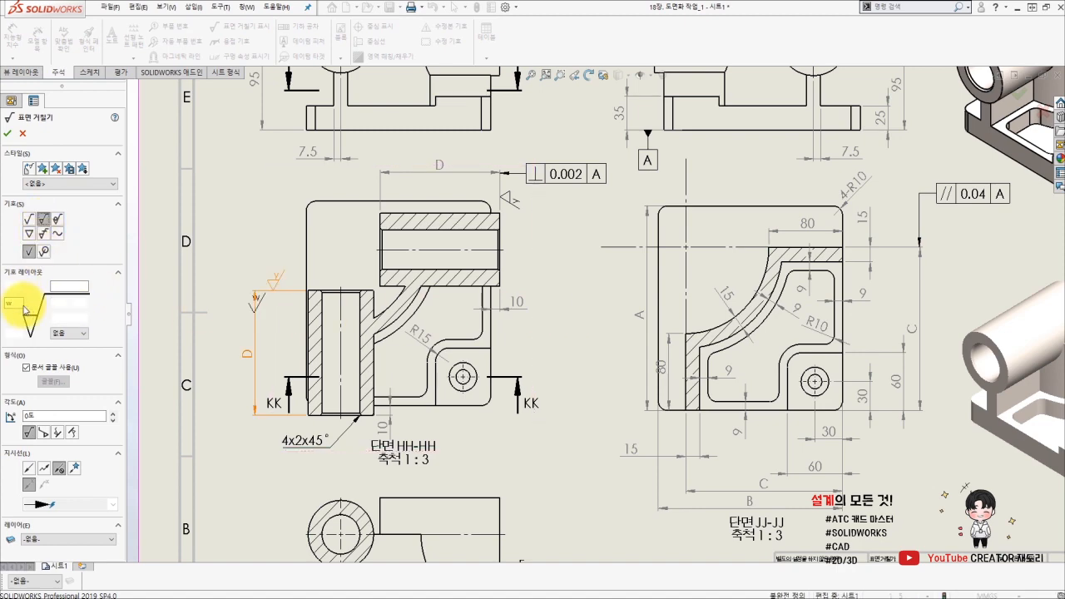
middle_click_drag(676, 313, 578, 303)
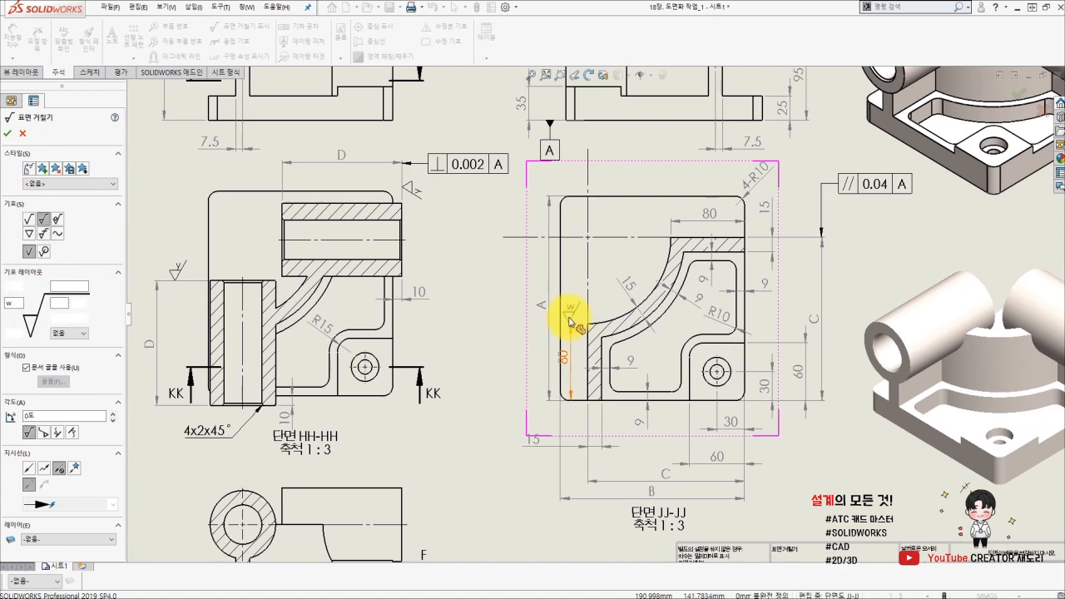
left_click(556, 194)
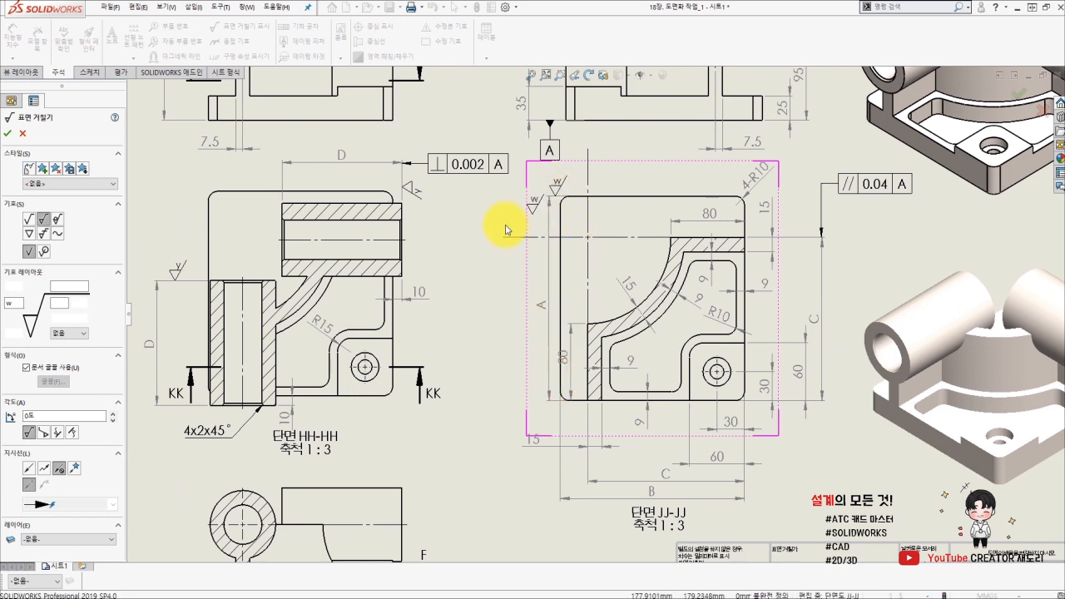
key("Escape")
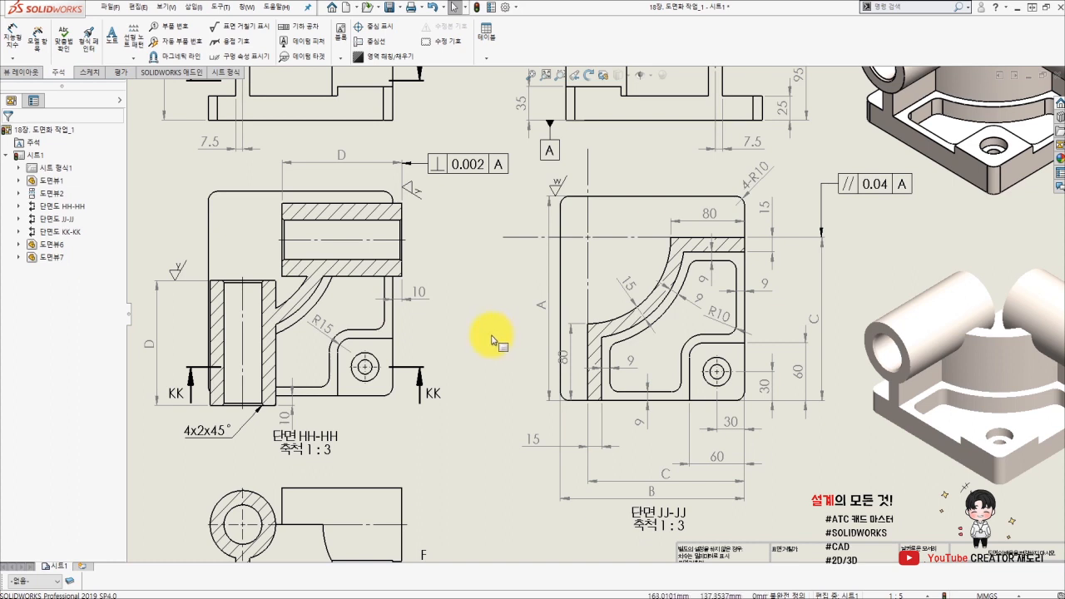
Give the horizontal 10 mm dimension in section HH-HH a symmetric tolerance of 0.15 mm and move its text clear of the view.
left_click(423, 298)
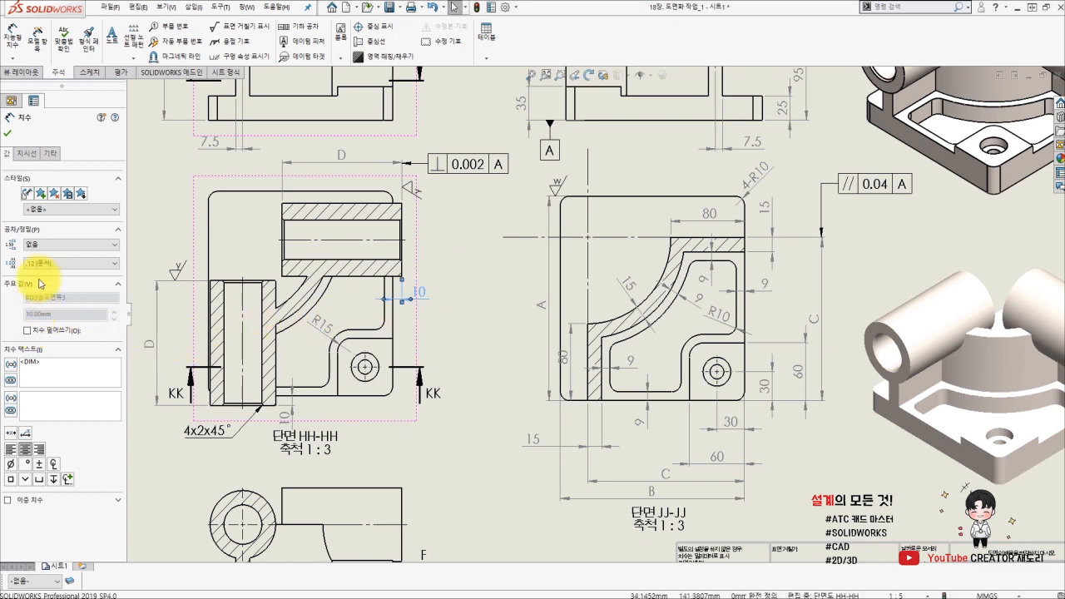
left_click(39, 244)
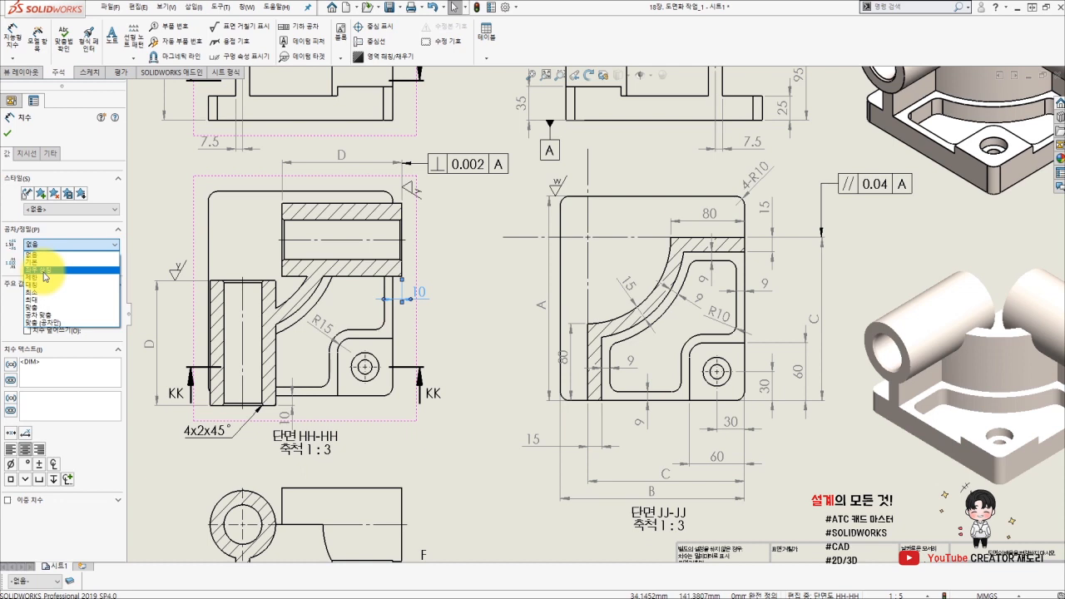
left_click(44, 271)
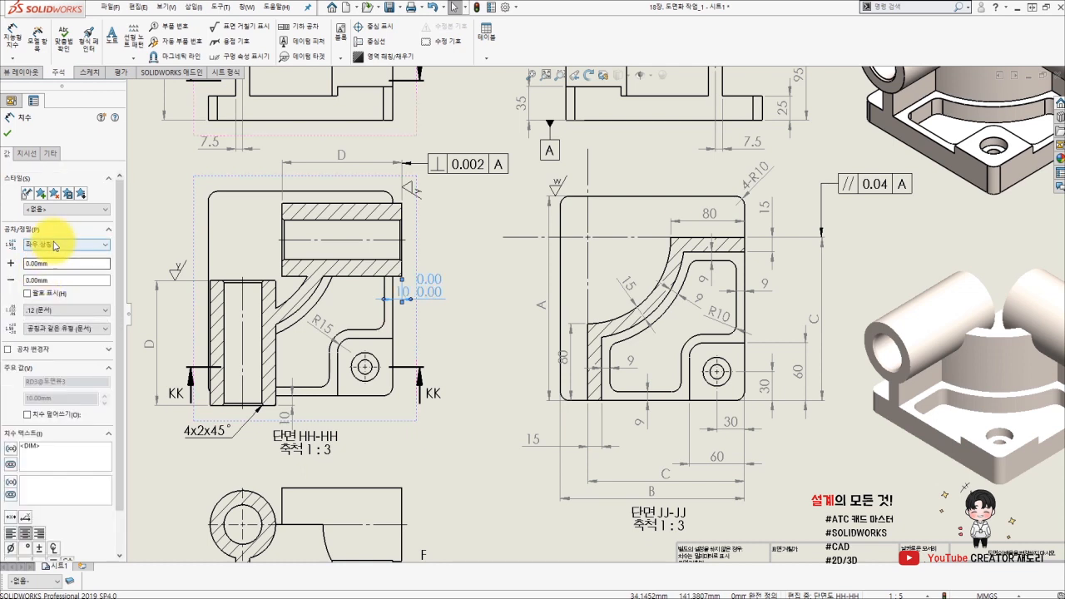
left_click(55, 245)
left_click(35, 287)
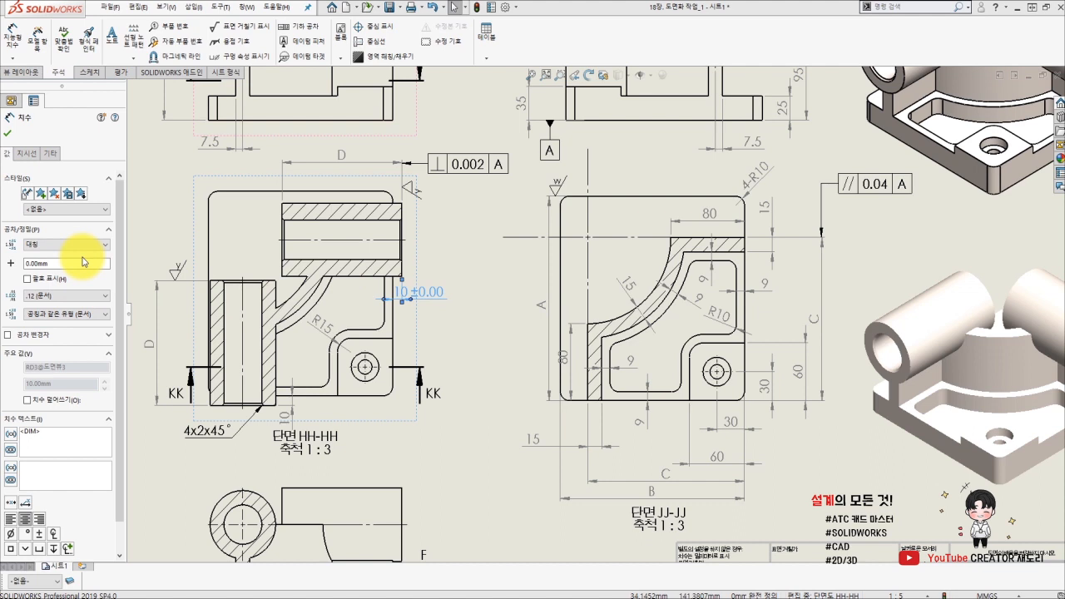
left_click_drag(60, 263, 1, 264)
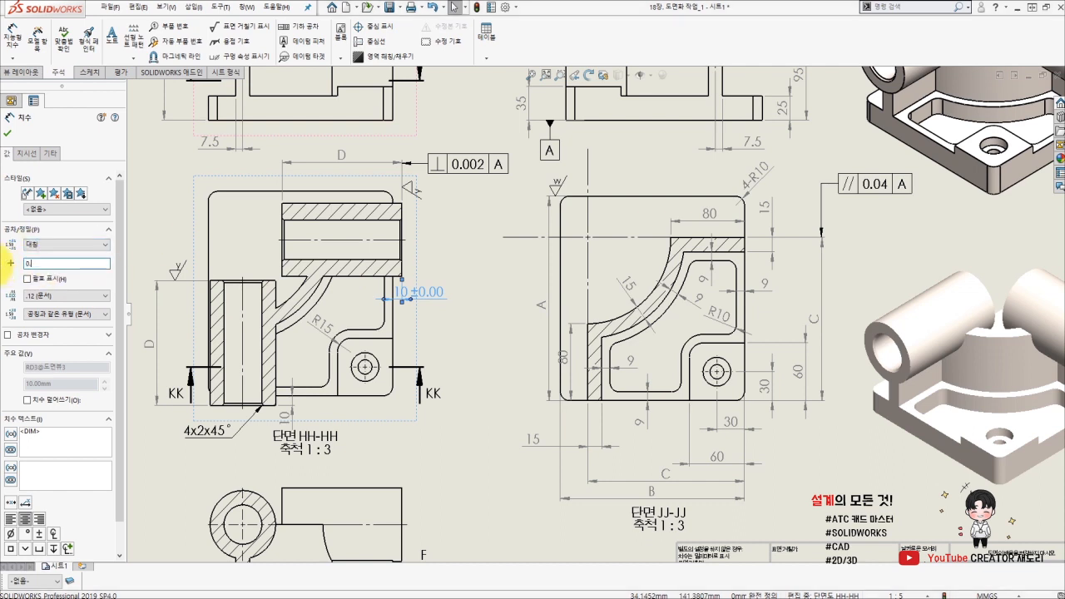
left_click(7, 134)
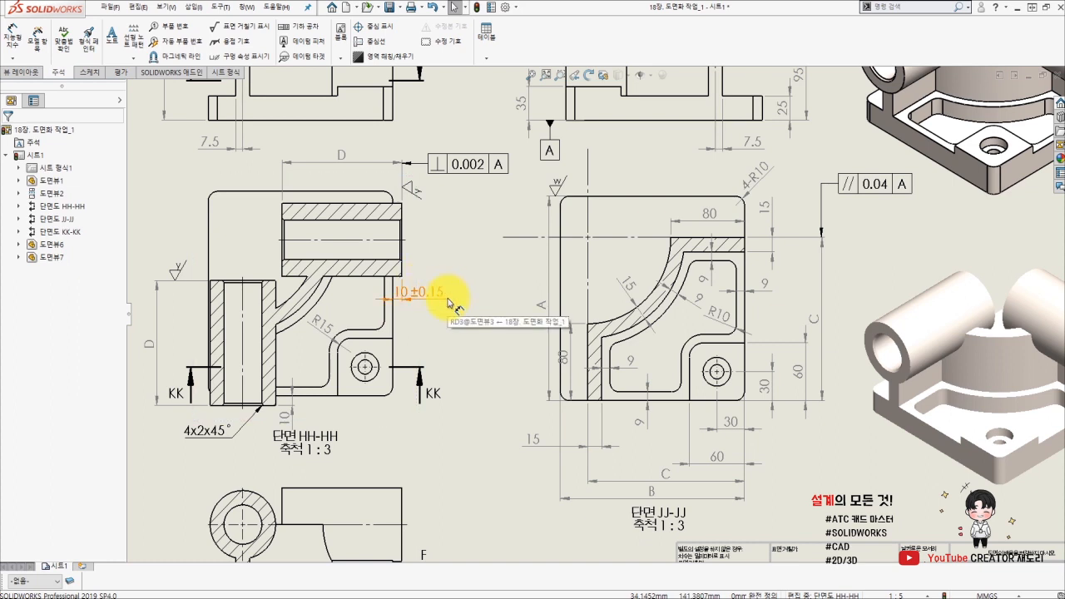
left_click(448, 301)
left_click(474, 348)
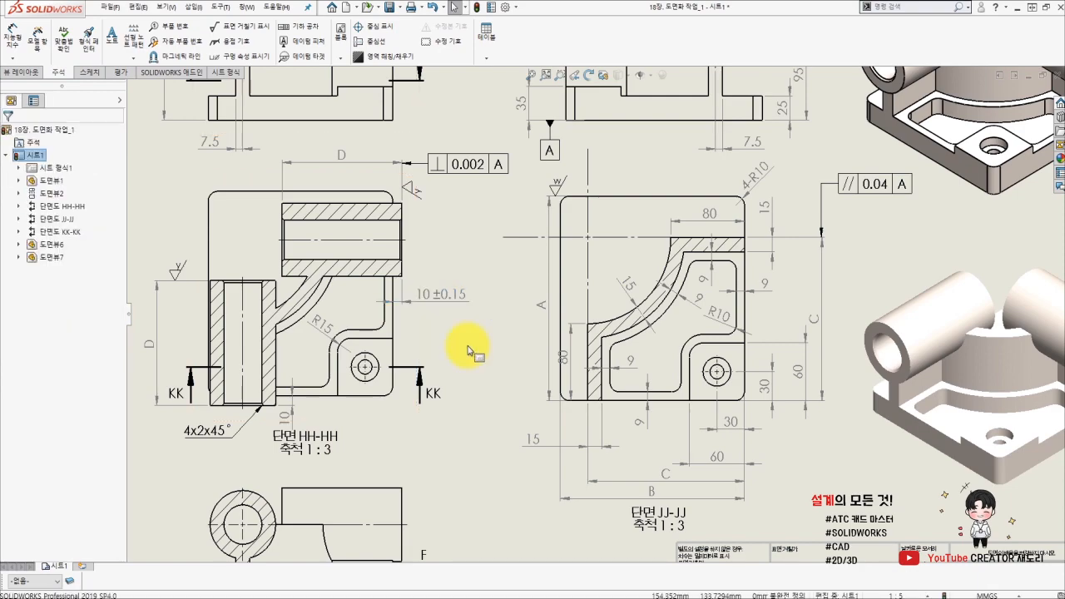
Create a detail view of the counterbored hole in section KK-KK and place it beside the section, below section JJ-JJ.
scroll(499, 333, "up", 5)
scroll(488, 238, "down", 4)
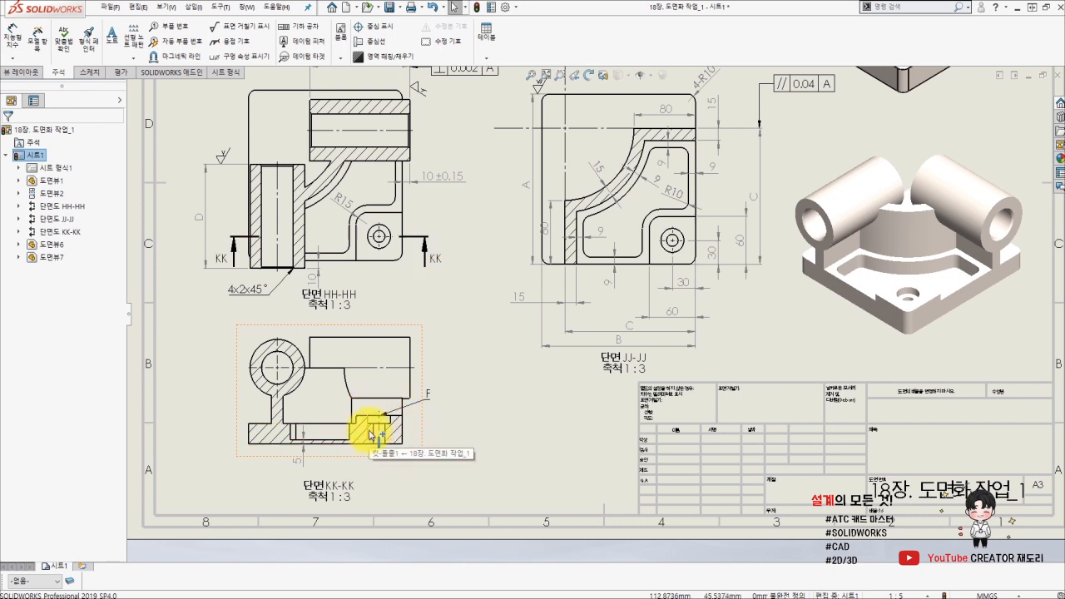
left_click(35, 75)
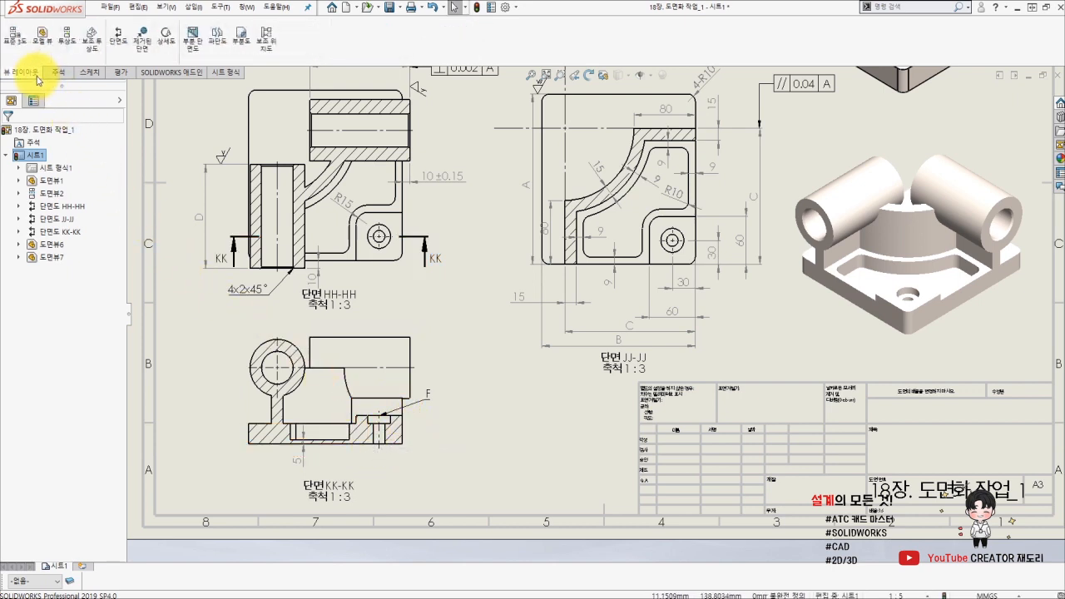
left_click(168, 40)
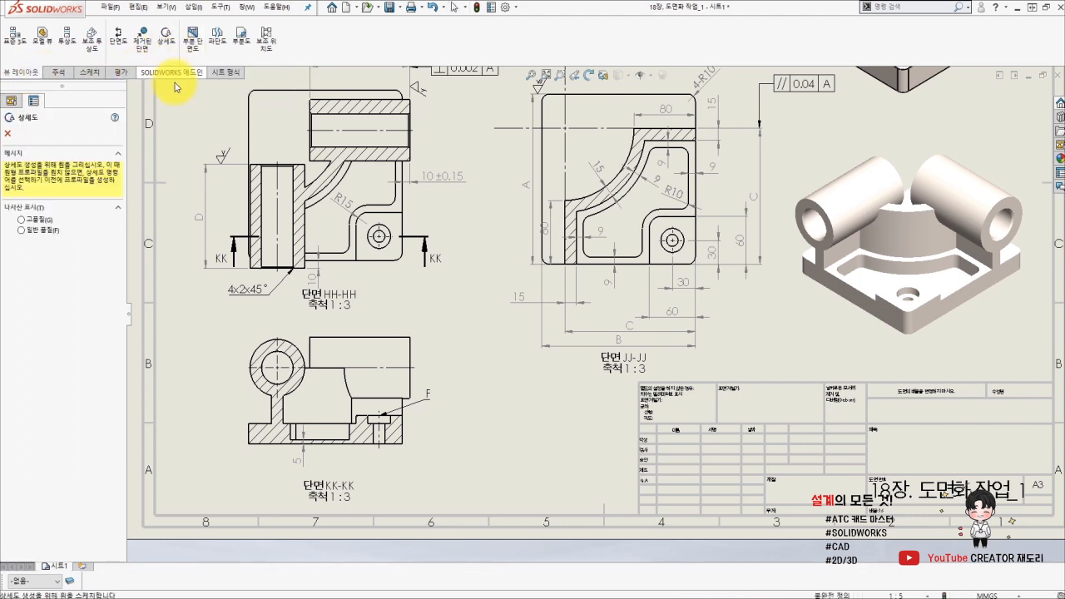
scroll(387, 440, "down", 2)
scroll(392, 449, "down", 2)
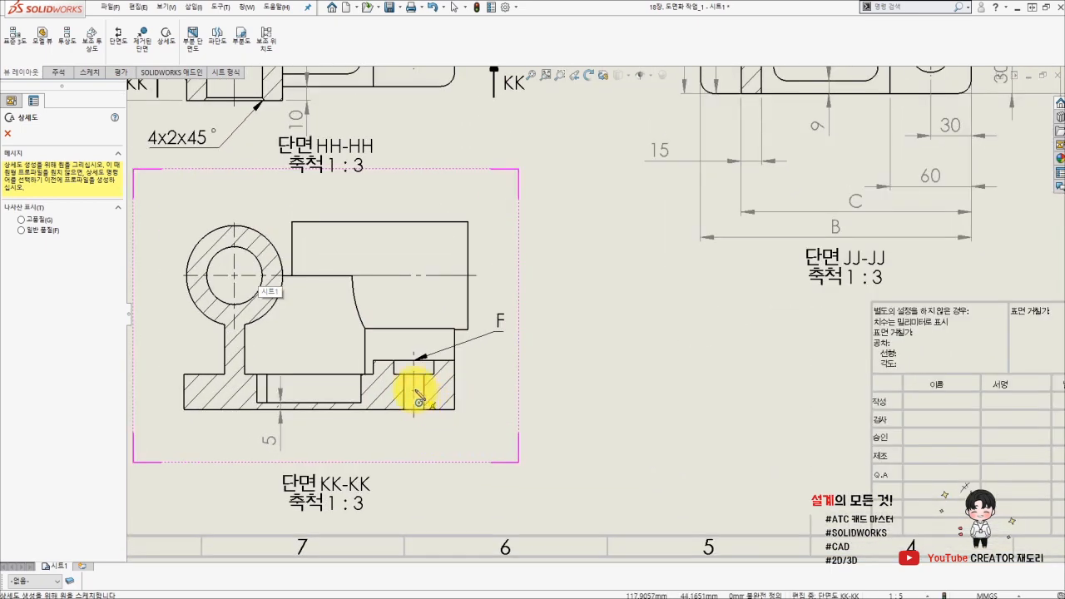
left_click(413, 388)
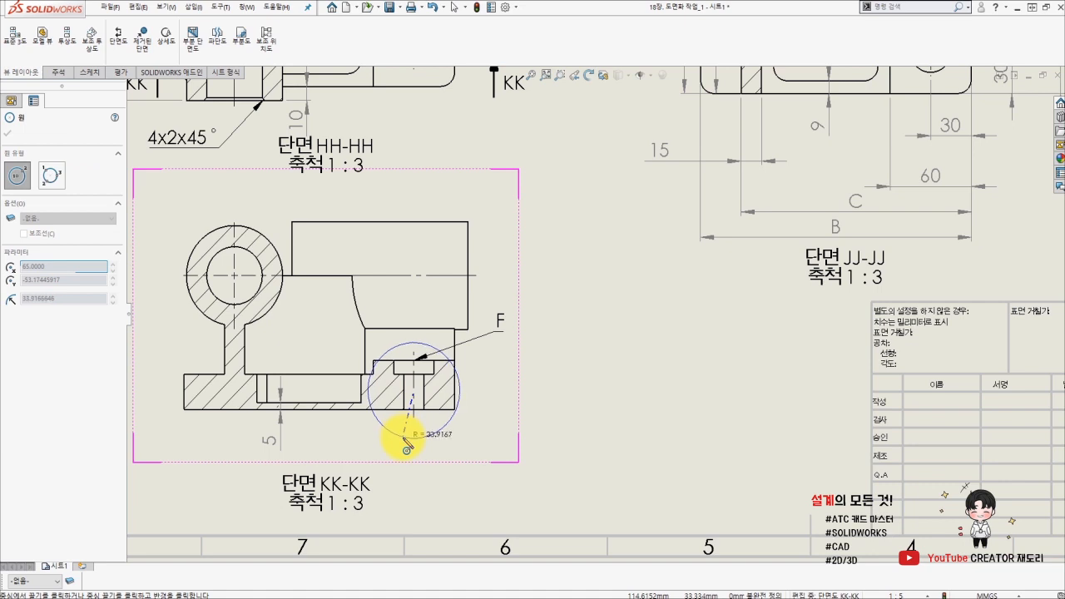
left_click(392, 440)
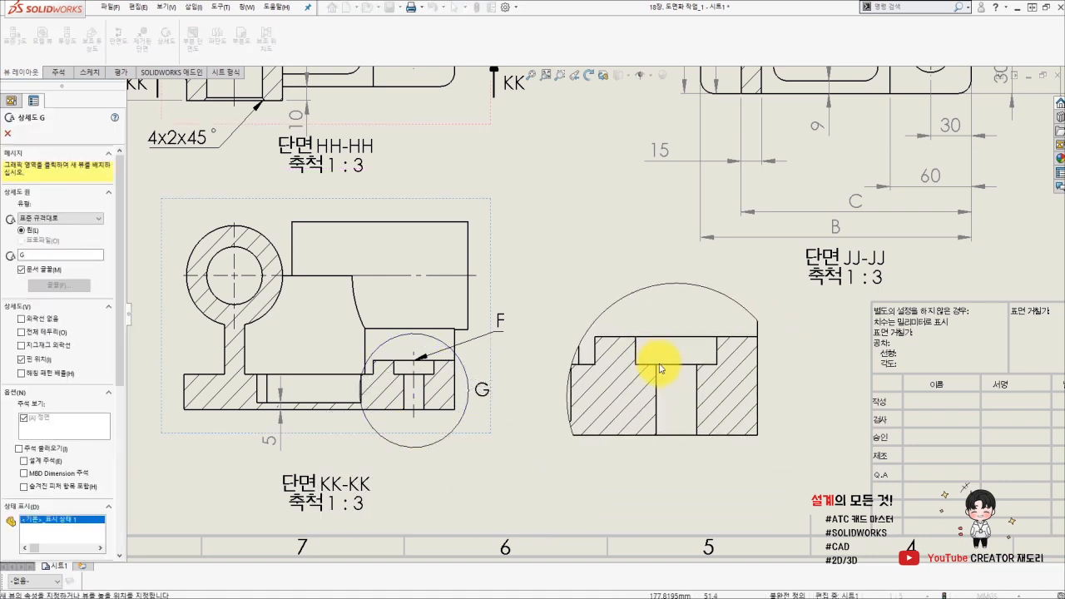
left_click(659, 372)
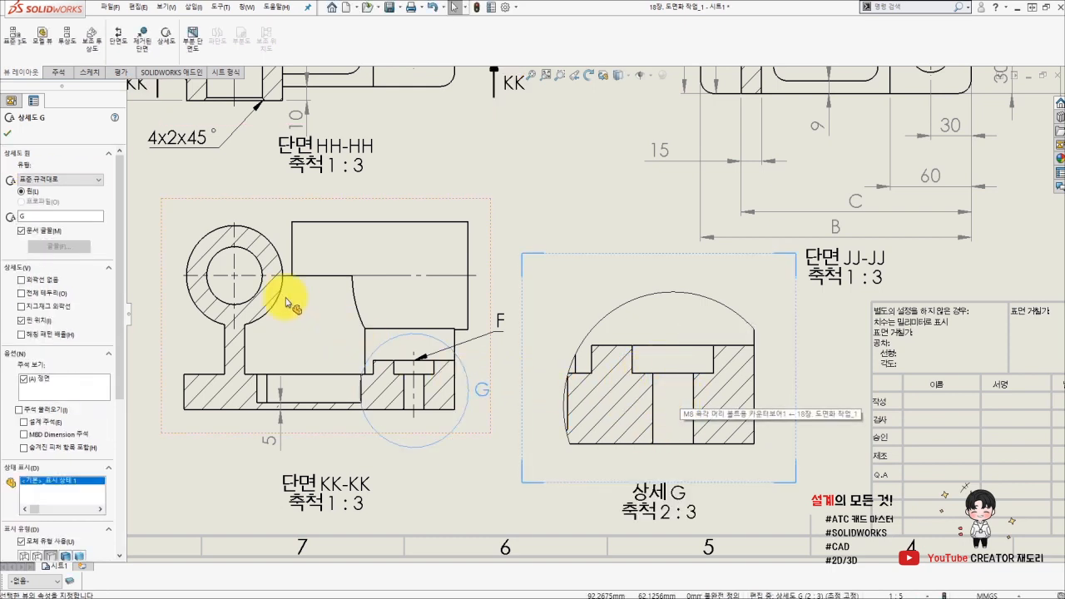
left_click(9, 134)
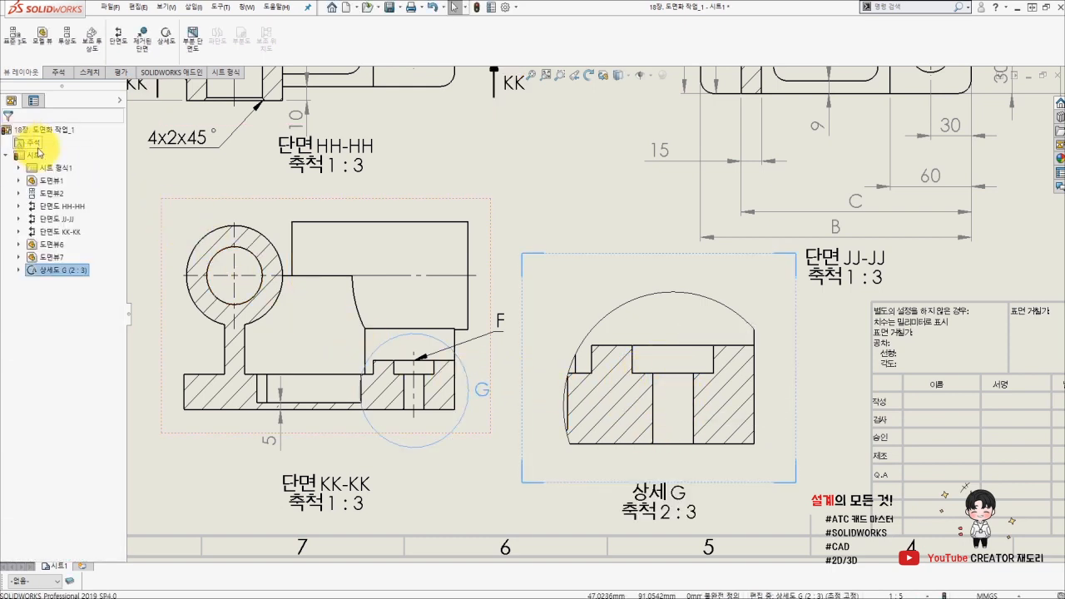
Adjust the detail circle's center on the counterbored hole in section KK-KK and shrink the circle to fit closely around the hole.
left_click(438, 453)
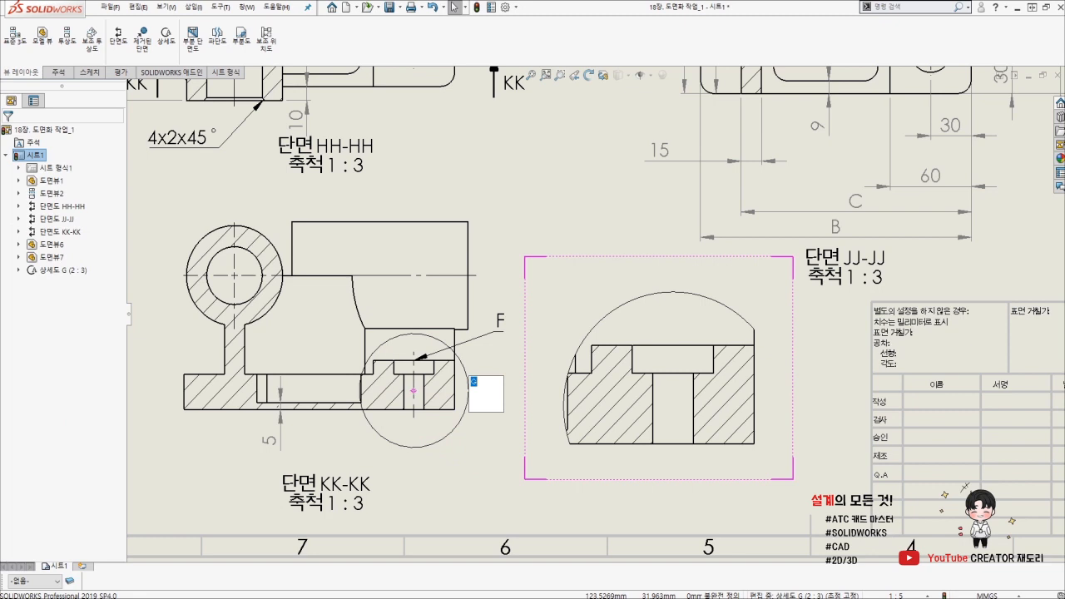
mouse_move(417, 393)
left_mouse_down()
mouse_move(415, 383)
mouse_move(414, 402)
mouse_move(415, 375)
mouse_move(423, 400)
mouse_move(423, 391)
left_mouse_up()
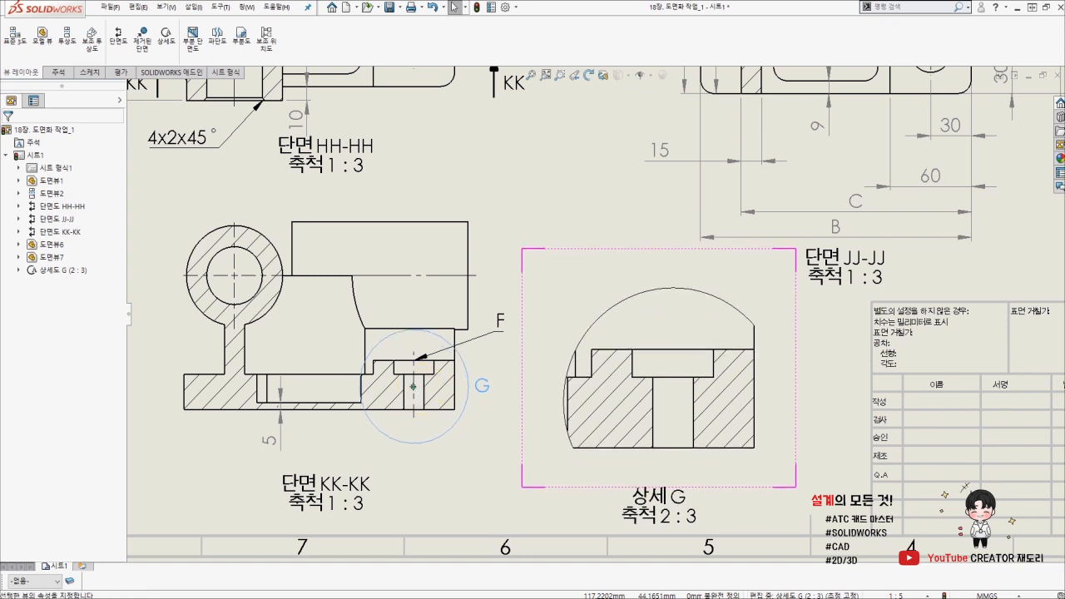
left_click(469, 371)
left_click_drag(468, 374, 450, 376)
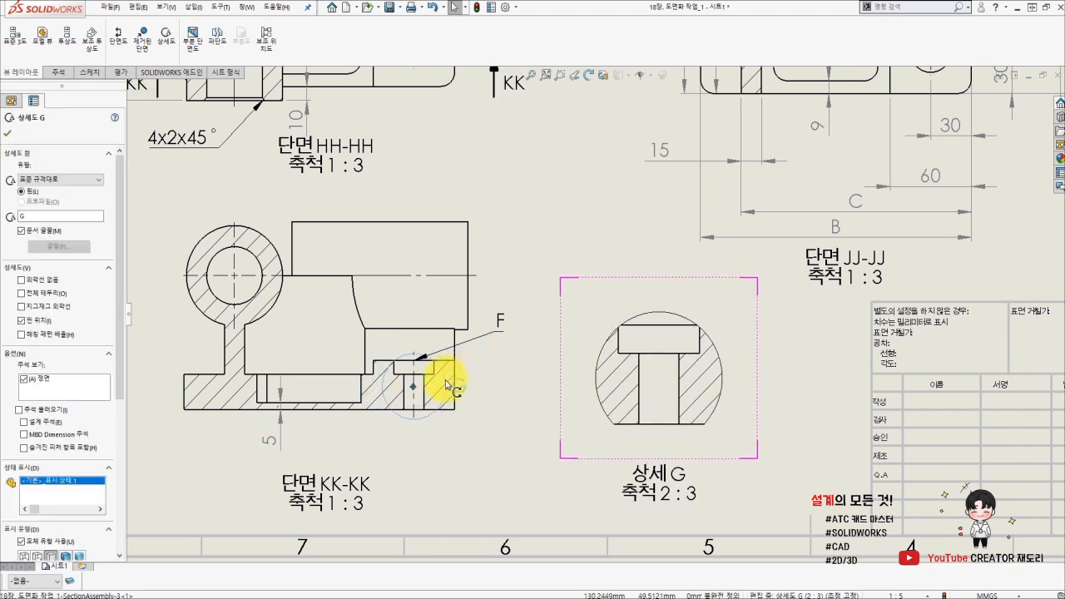
left_click(498, 474)
Add a centerline through the counterbored hole in the detail view.
mouse_move(506, 439)
middle_mouse_down()
mouse_move(468, 446)
mouse_move(457, 463)
middle_mouse_up()
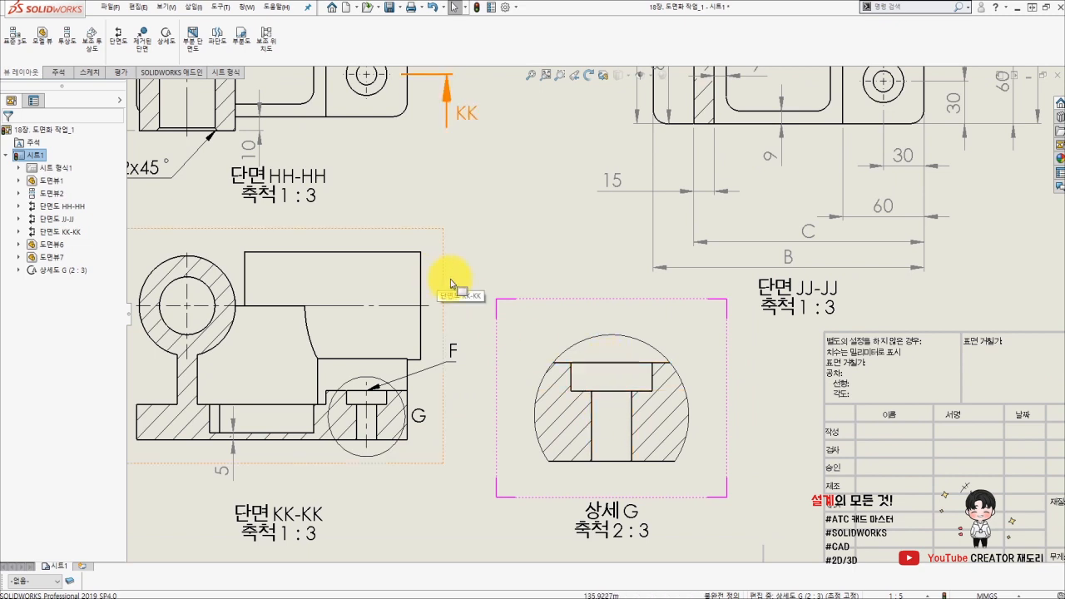
left_click(65, 73)
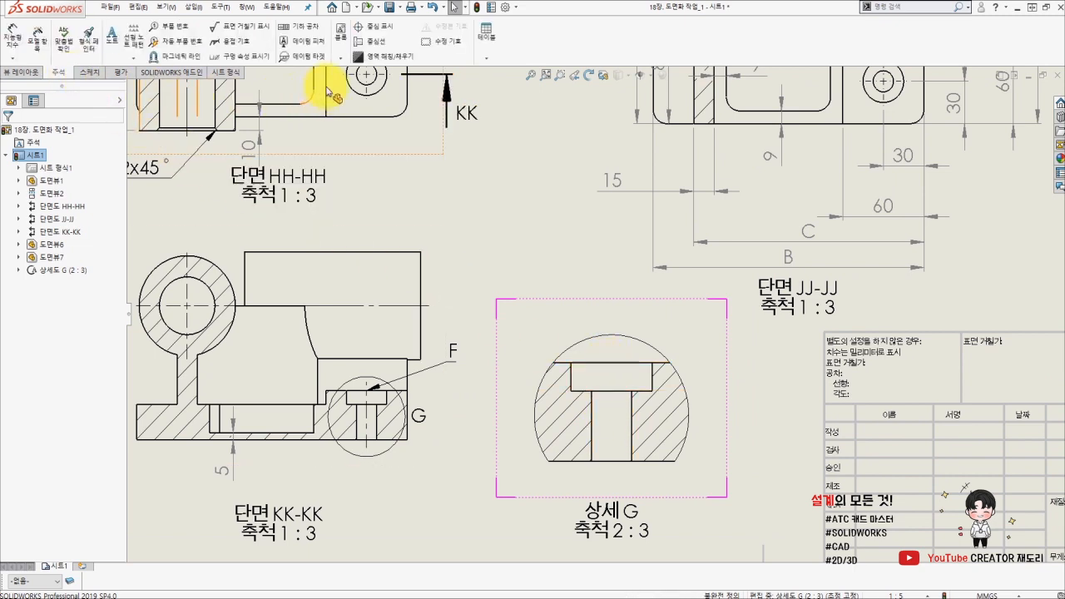
left_click(370, 40)
left_click(589, 376)
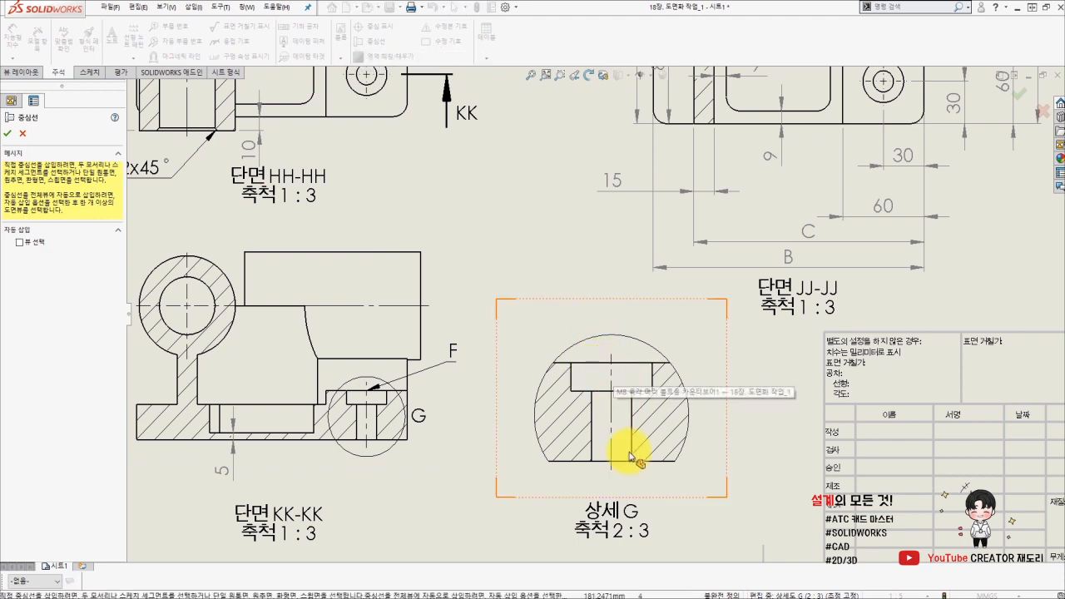
key("Escape")
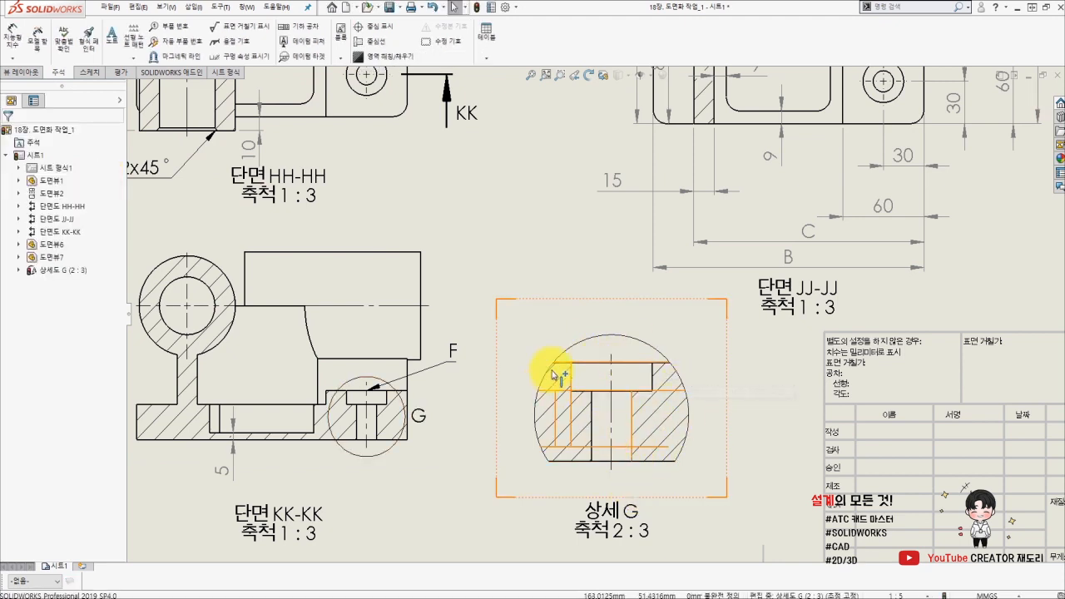
Dimension the diameters of the counterbore circle and the inner hole circle in section HH-HH, placing both below the corner of the view.
middle_click_drag(479, 261, 493, 277)
scroll(493, 277, "down", 4)
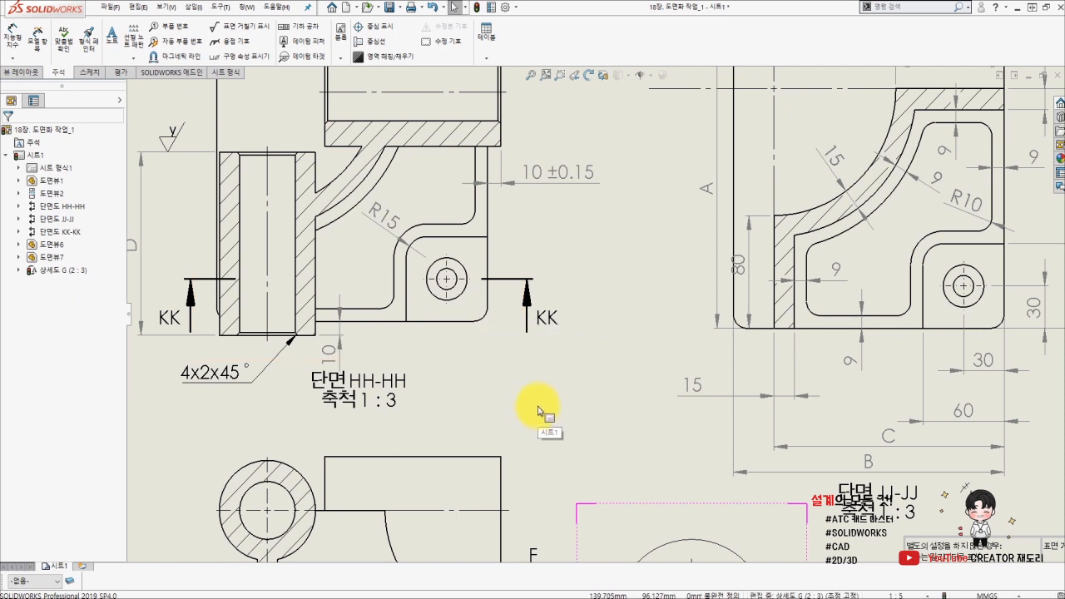
left_click(564, 411)
right_click_drag(564, 406, 492, 356)
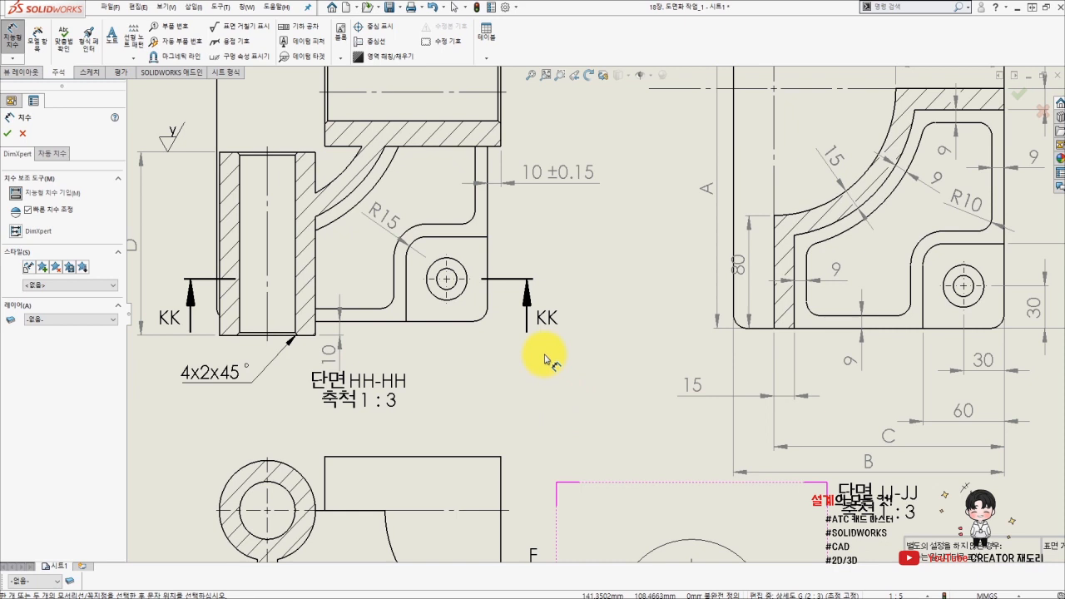
left_click(460, 298)
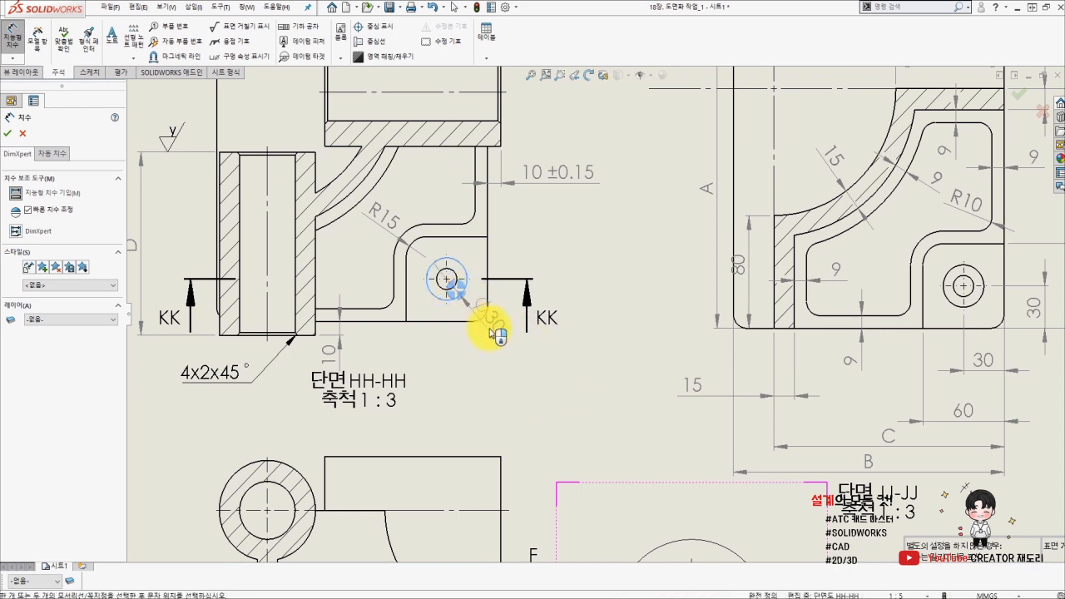
left_click(551, 370)
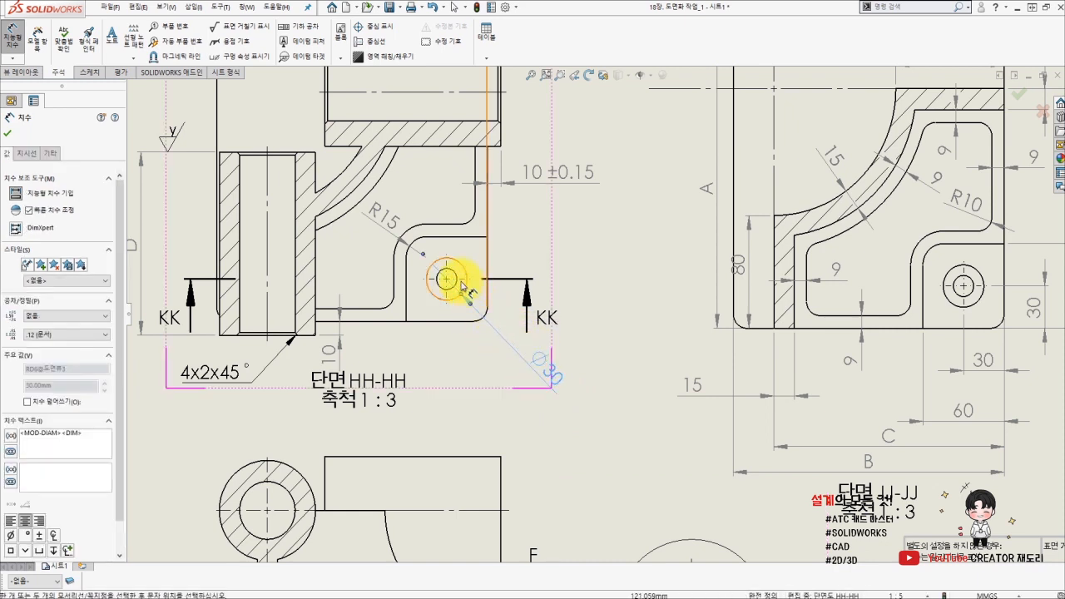
left_click(456, 290)
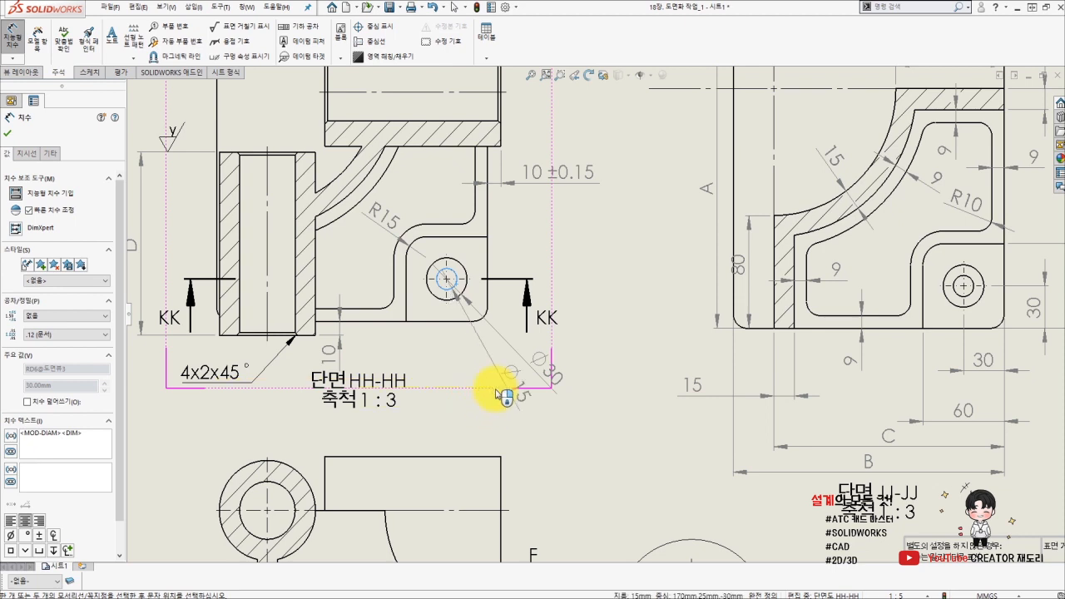
left_click(499, 395)
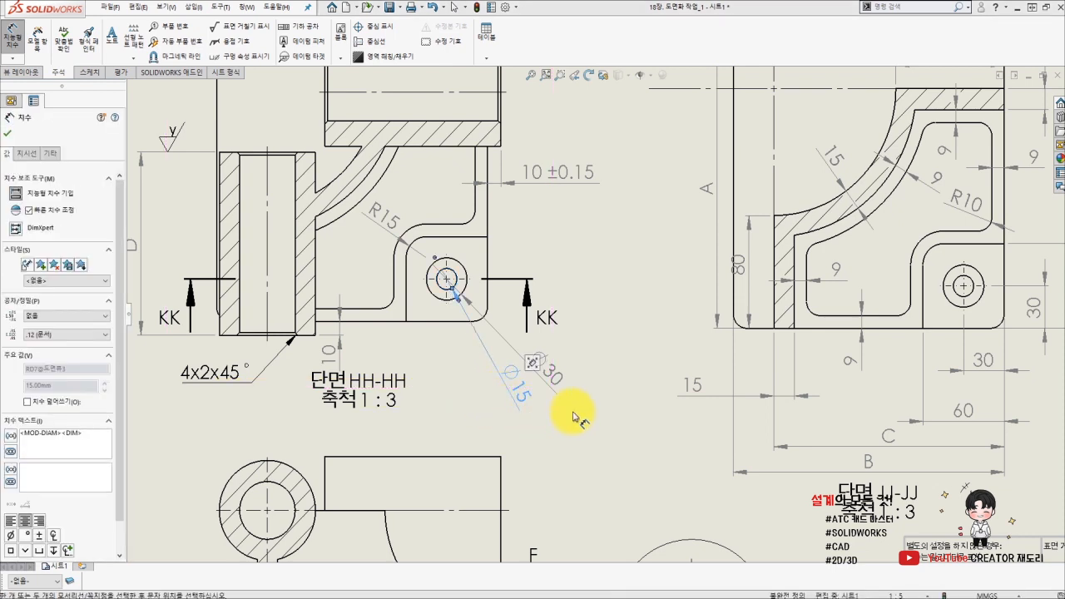
key("Escape")
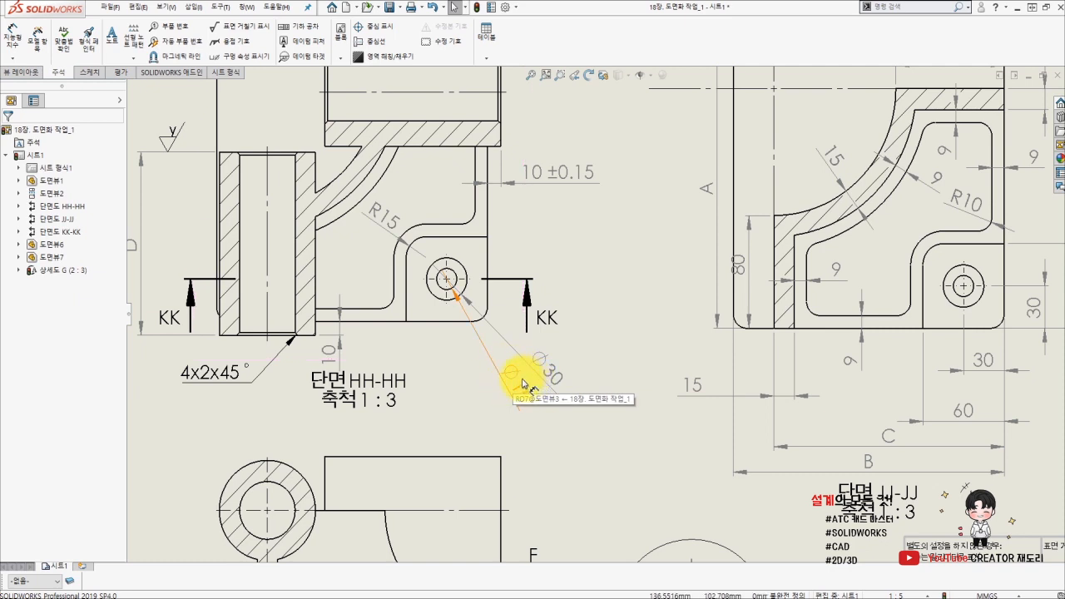
Display the inner hole's diameter dimension in section HH-HH as a radius.
left_click(517, 391)
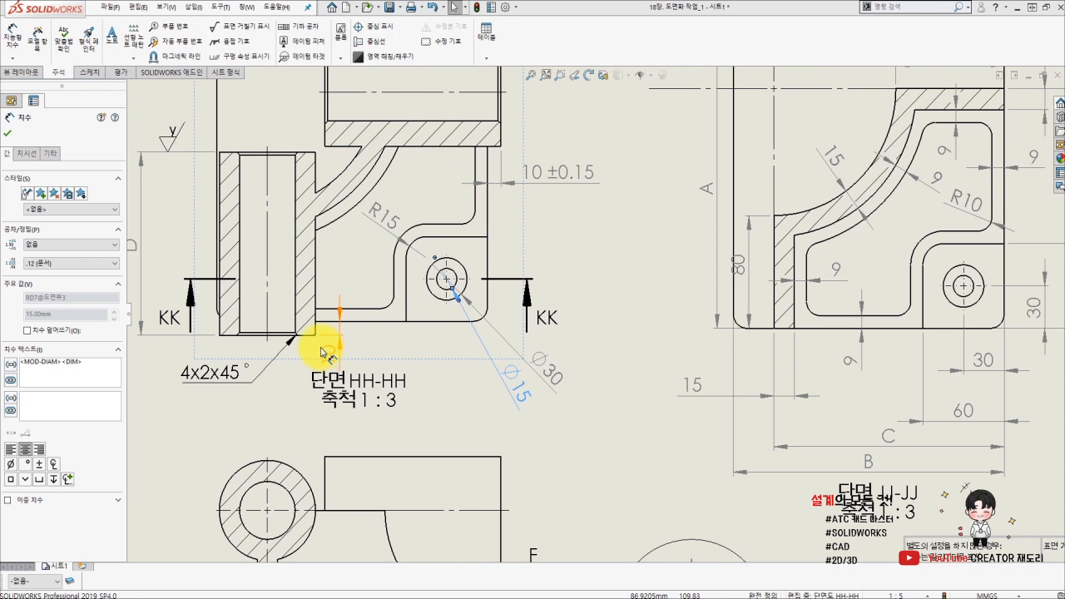
left_click(27, 155)
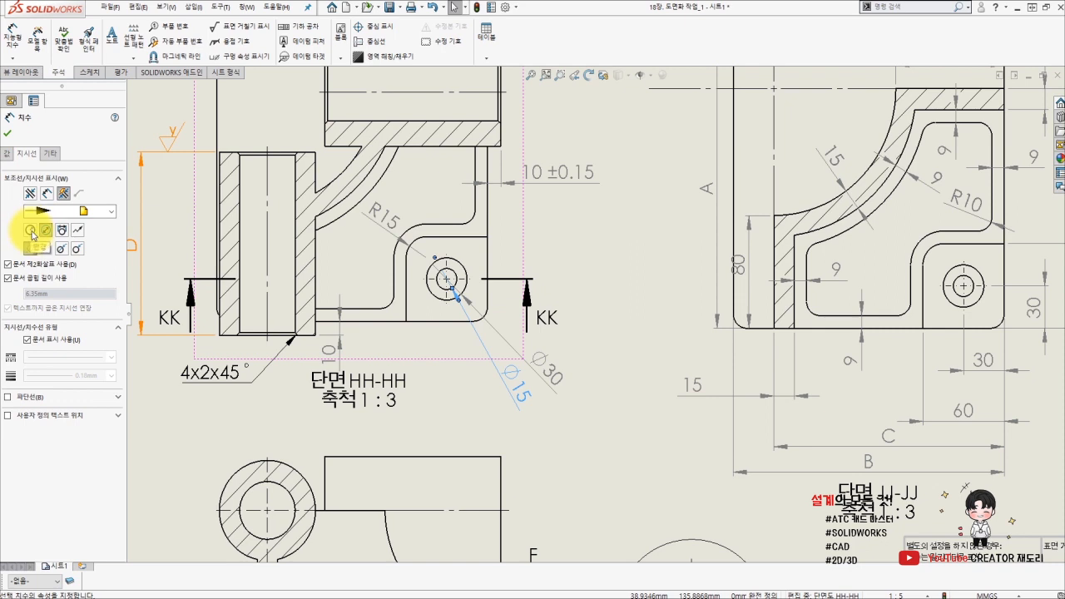
left_click(31, 230)
left_click(495, 373)
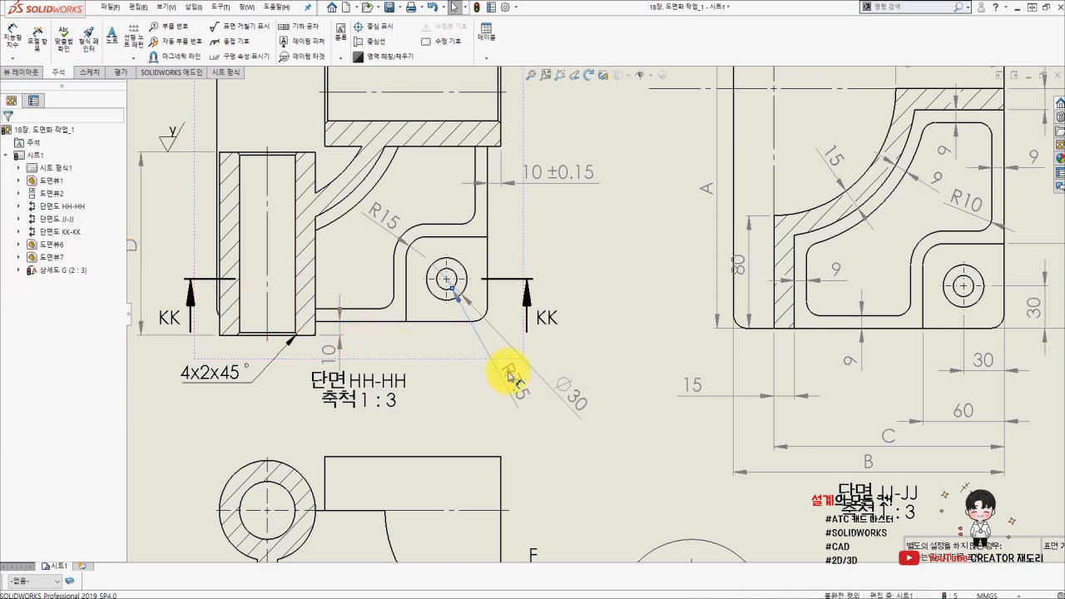
Display the counterbore's diameter dimension in section HH-HH as a radius and reposition its text away from the inner hole's dimension.
left_click_drag(567, 389, 569, 364)
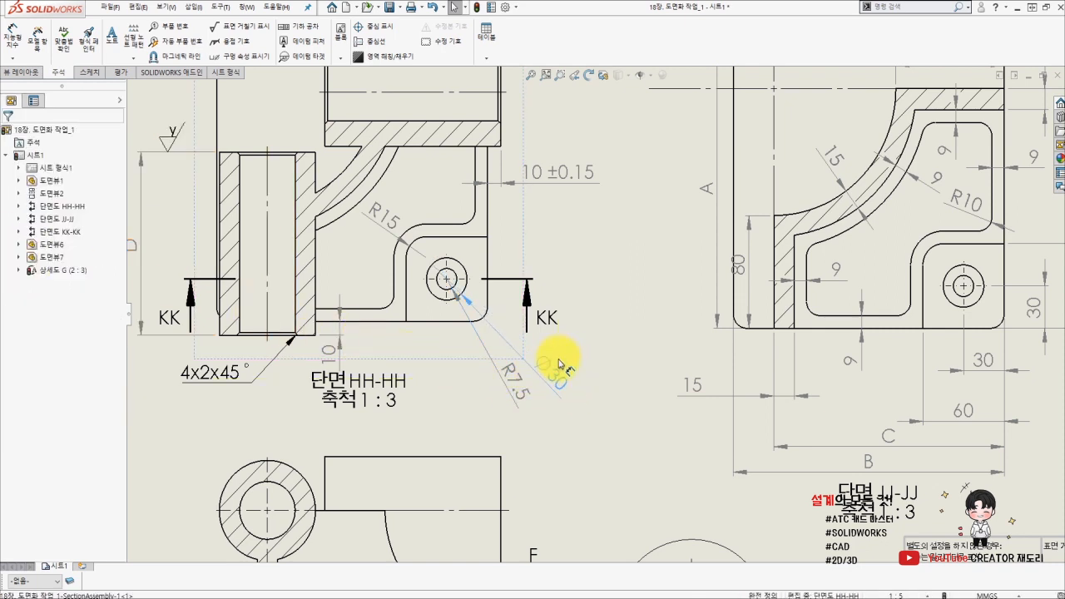
key("Escape")
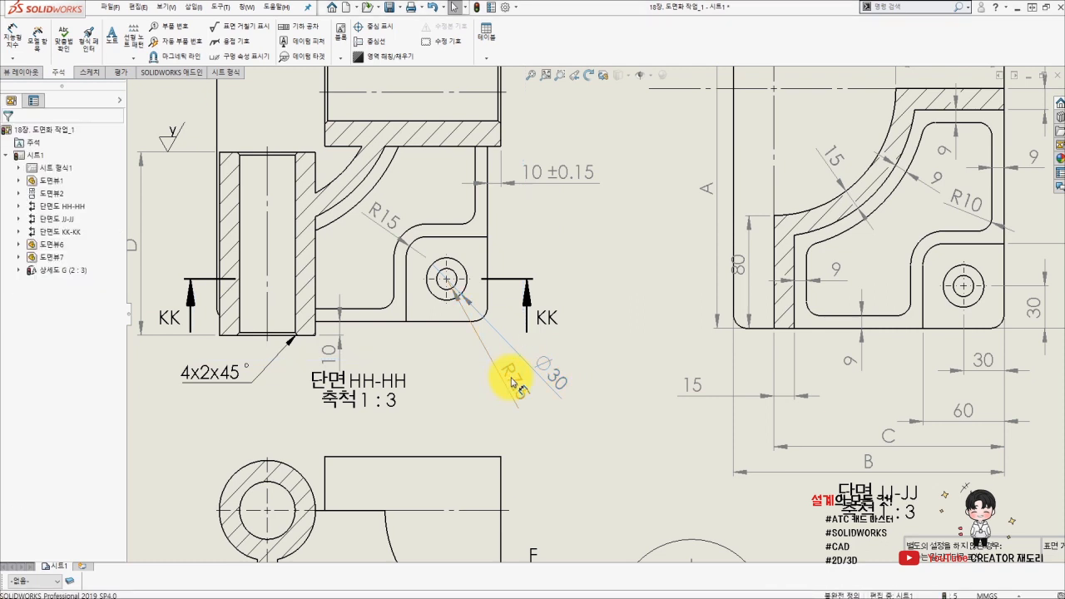
left_click(556, 381)
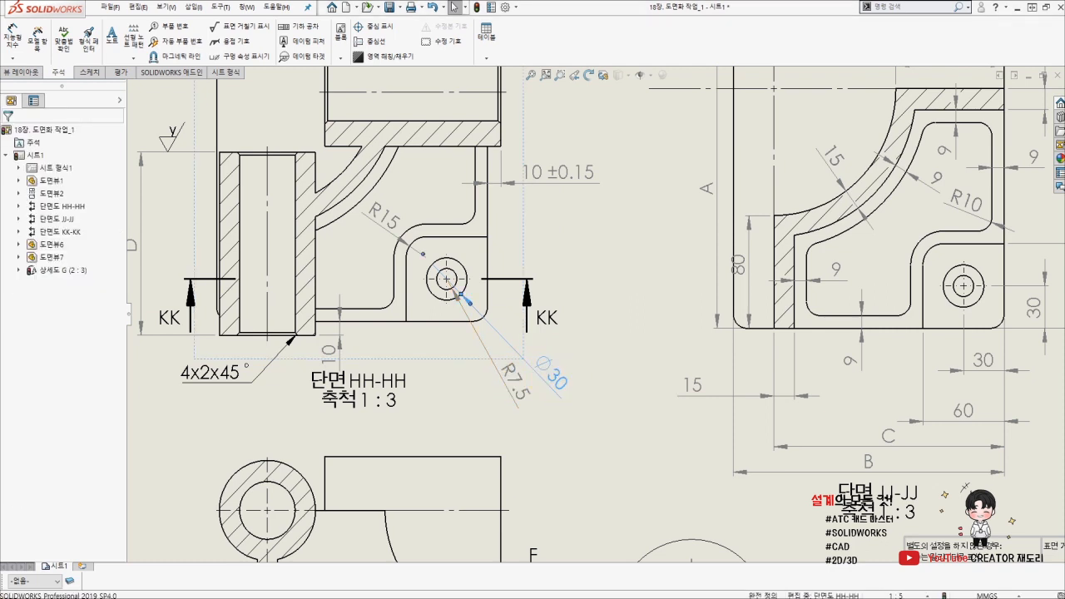
left_click(27, 155)
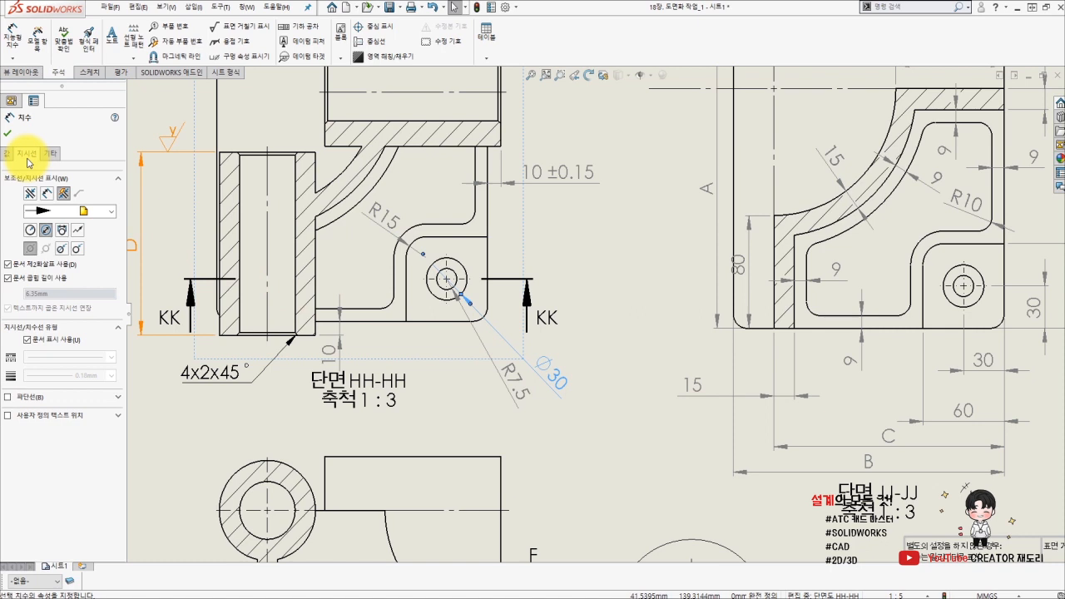
left_click(31, 232)
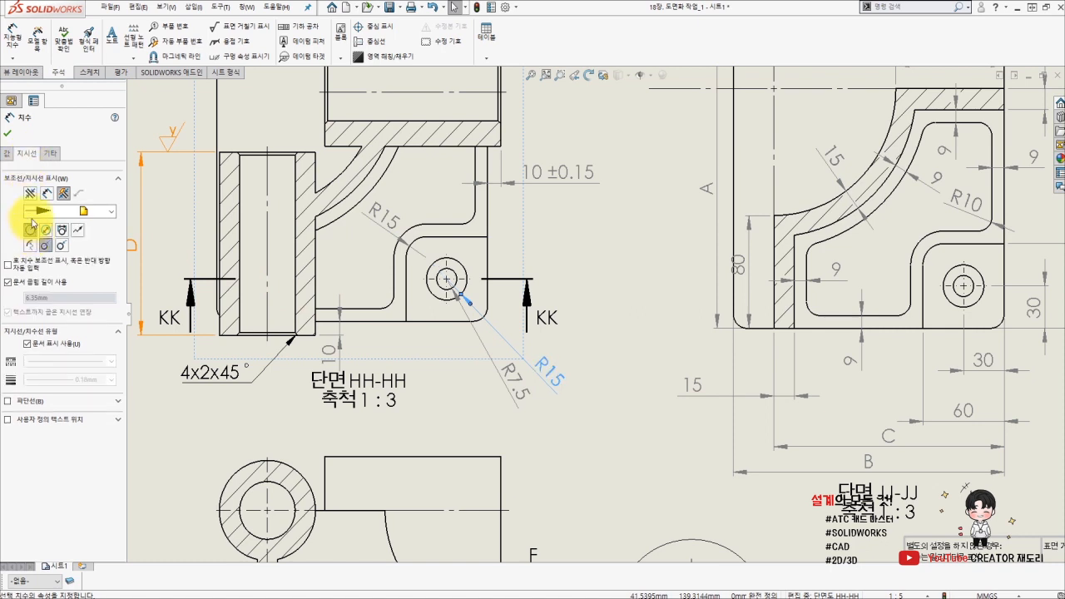
left_click(7, 133)
left_click_drag(589, 401, 578, 380)
left_click(623, 405)
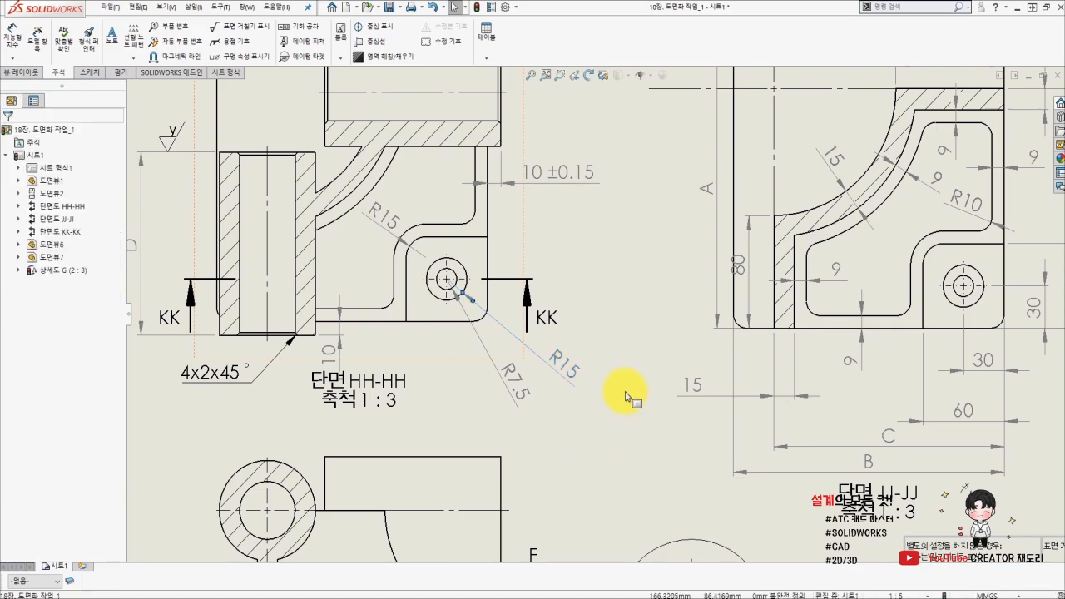
key("f")
middle_click_drag(560, 433, 540, 433)
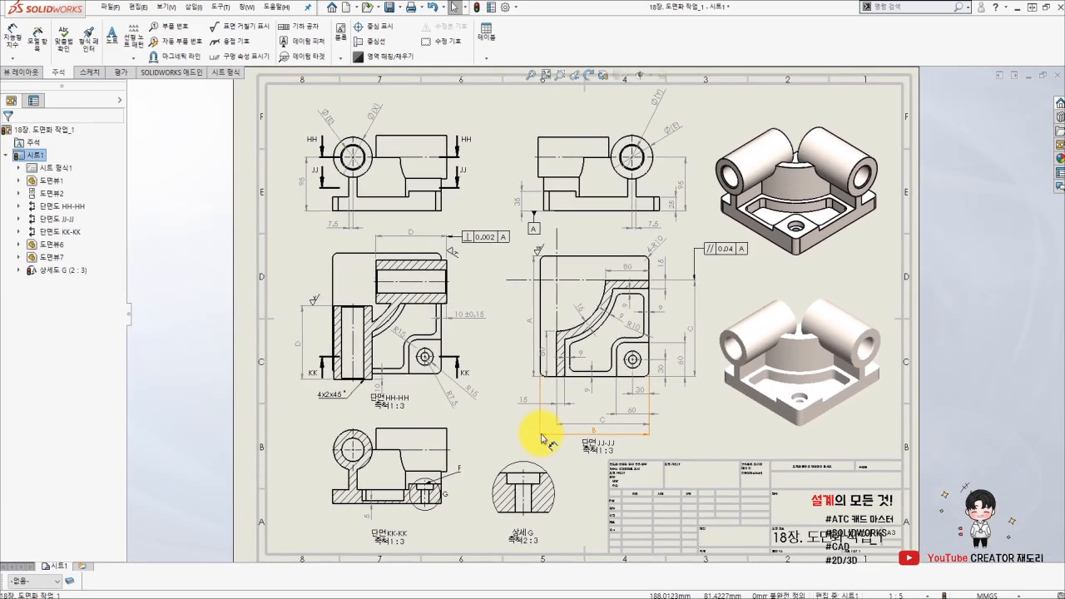